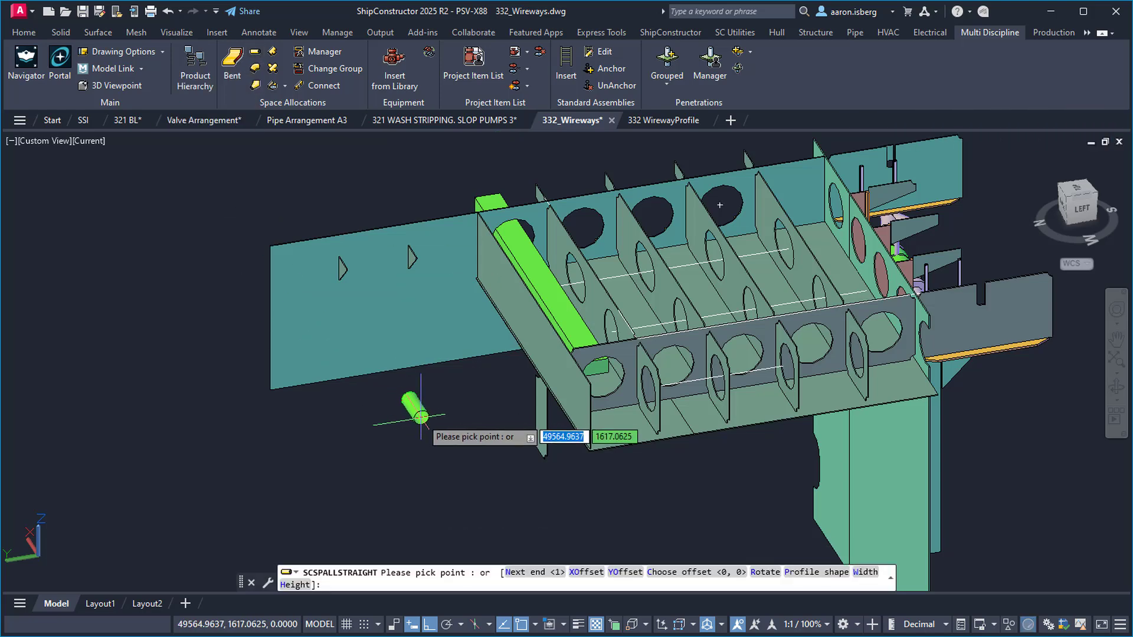
At the pick-point prompt, change the wireway run's profile shape to Flattened oval
key(Down)
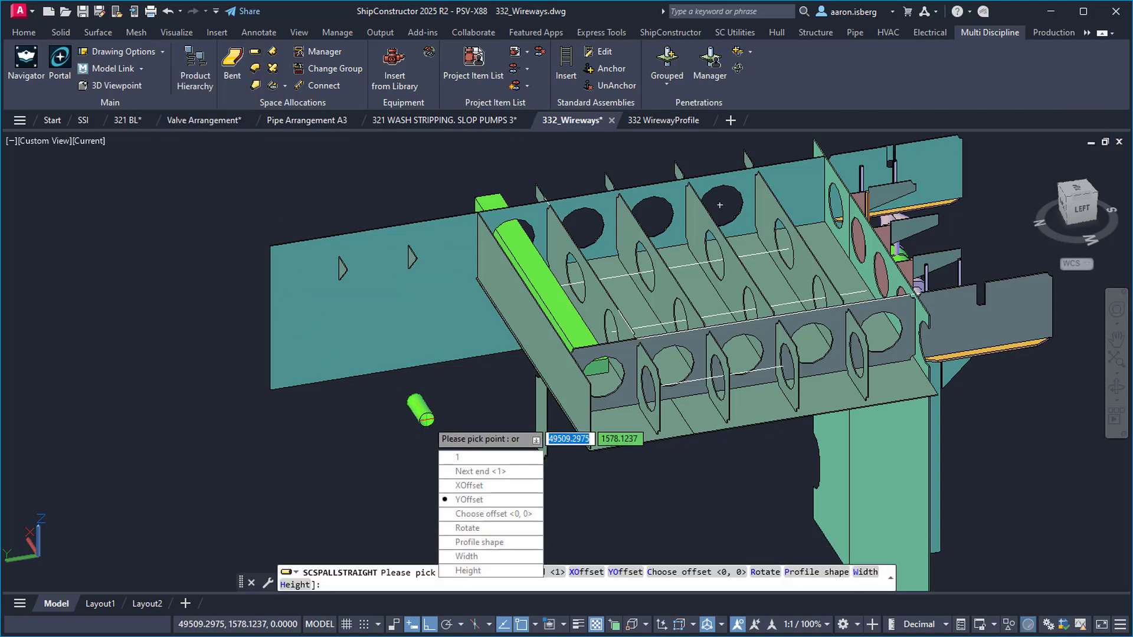
key(Return)
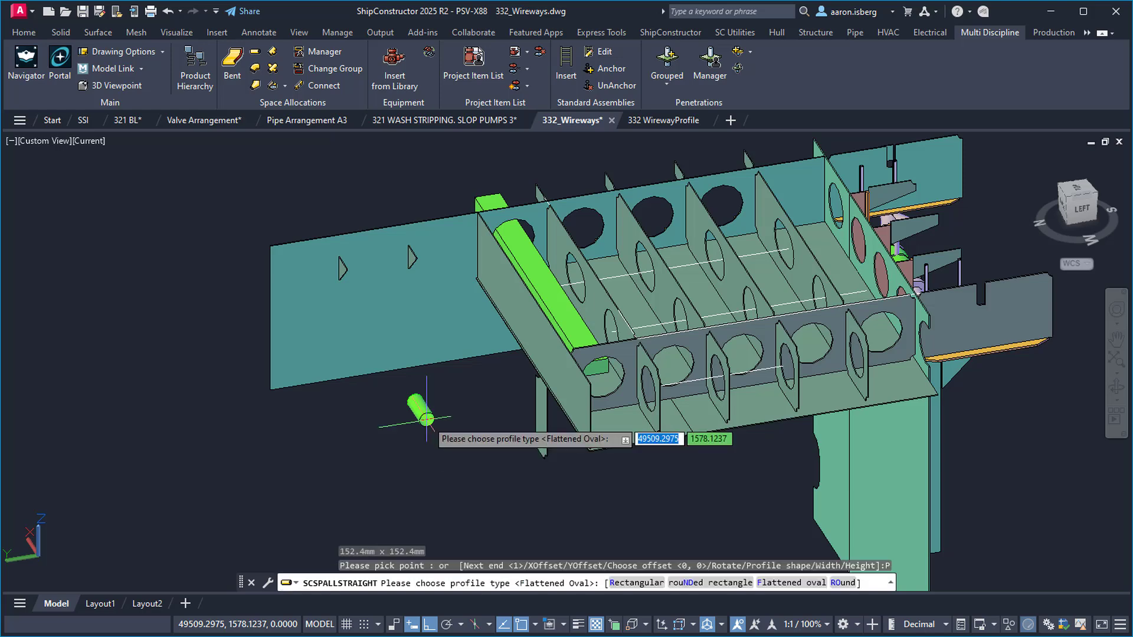
key(Down)
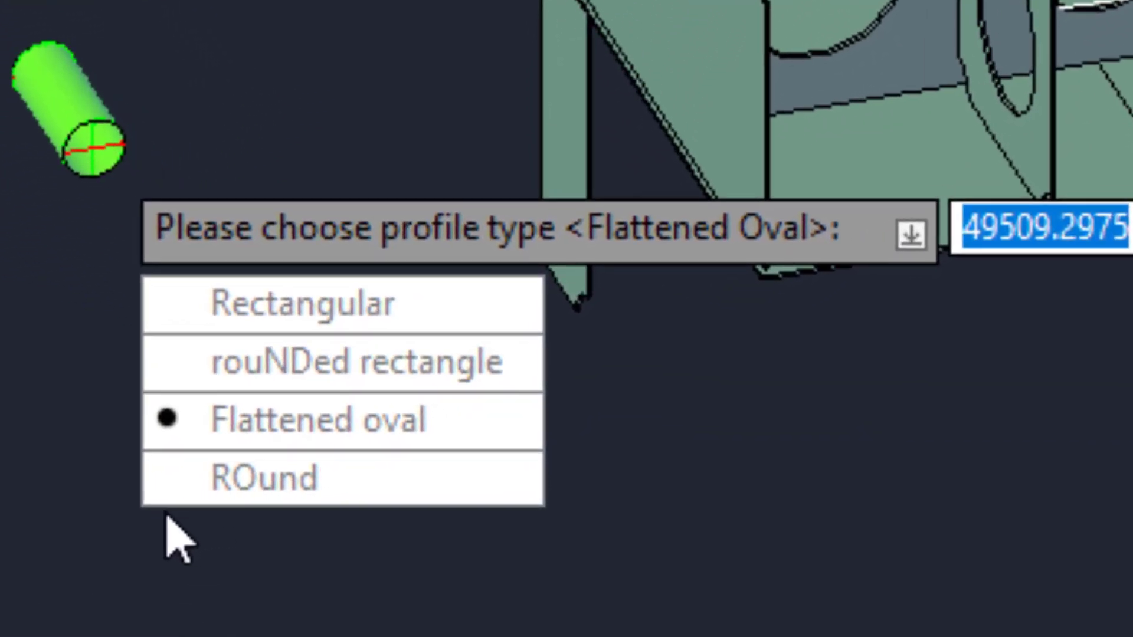
key(Return)
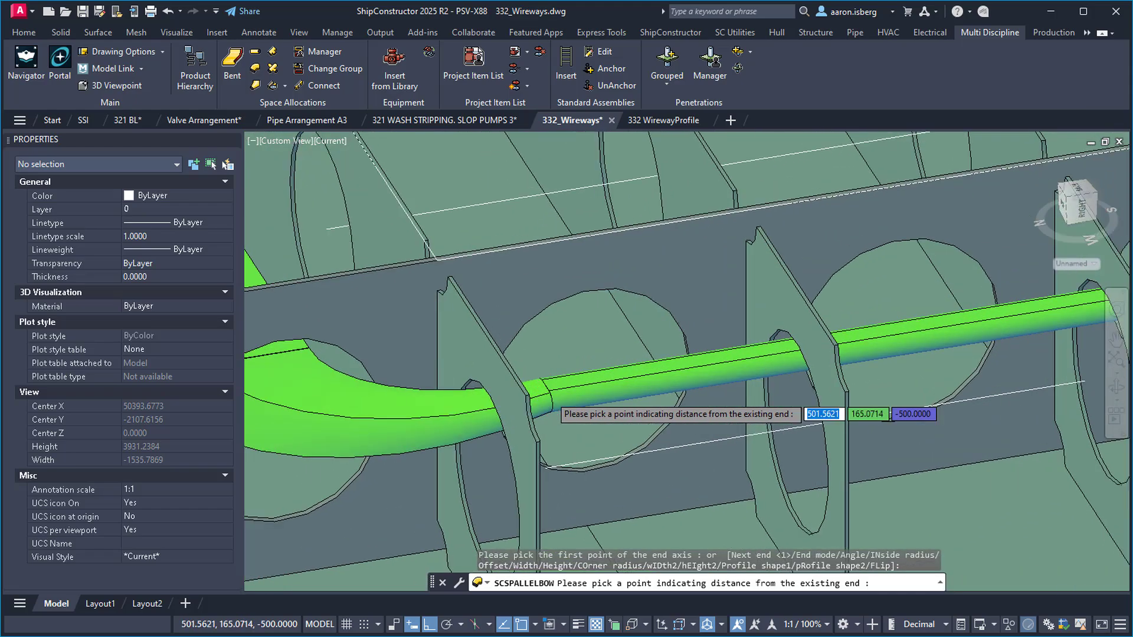
Set the elbow's distance point, then view the 332 WirewayProfile samples from the RIGHT face
click(554, 406)
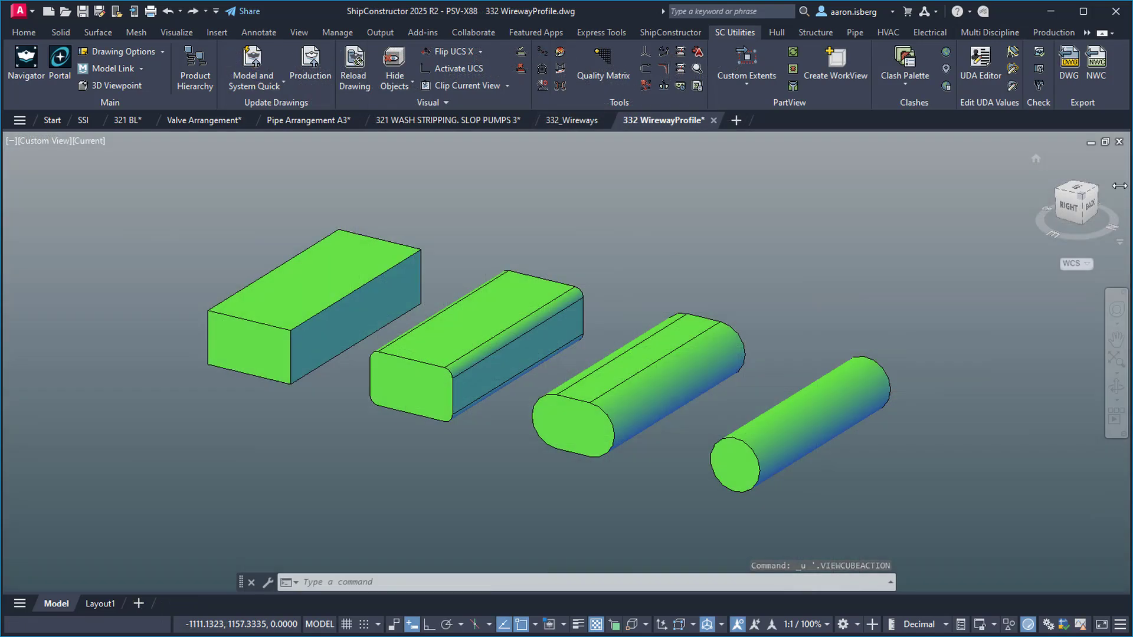
click(1068, 207)
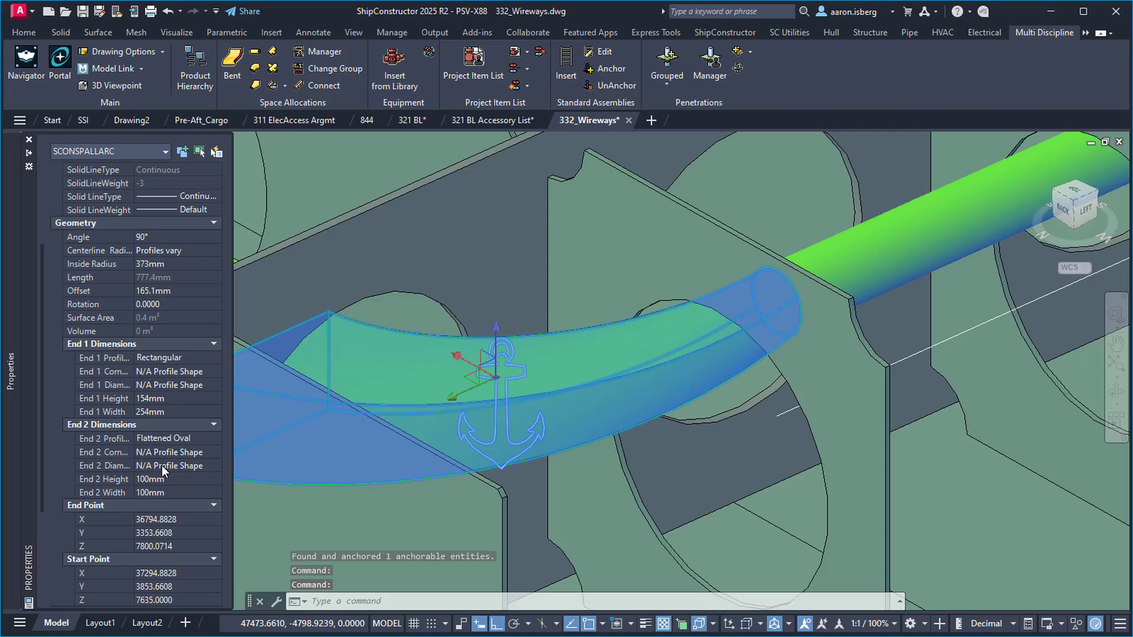
Set the bend's End 2 Height to 500 and orbit to check it
click(162, 478)
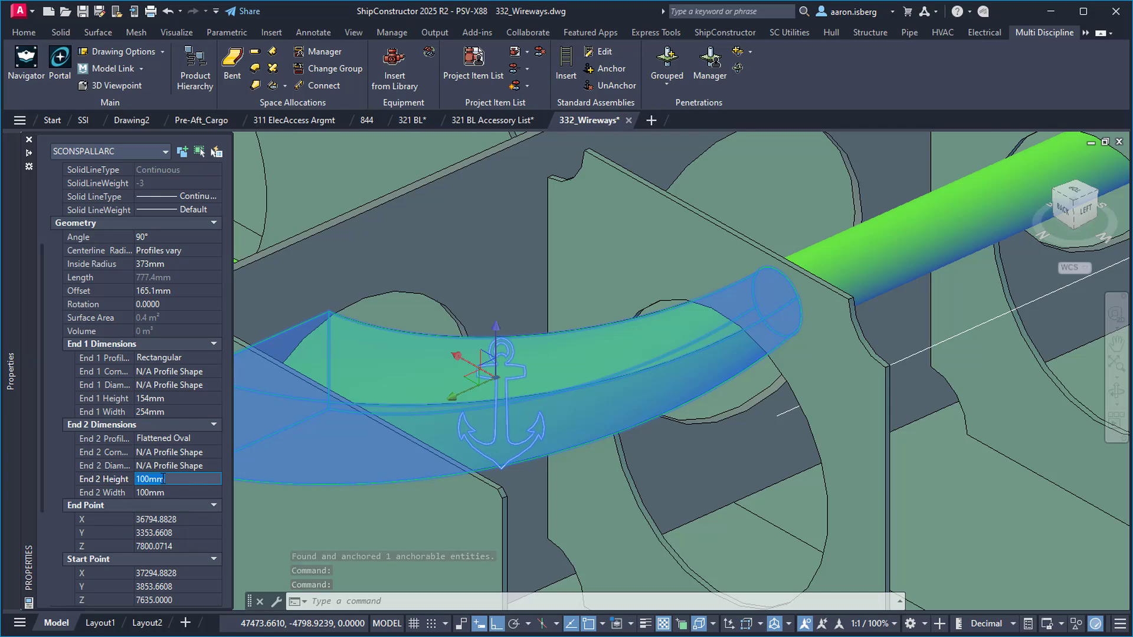
text(500)
key(Return)
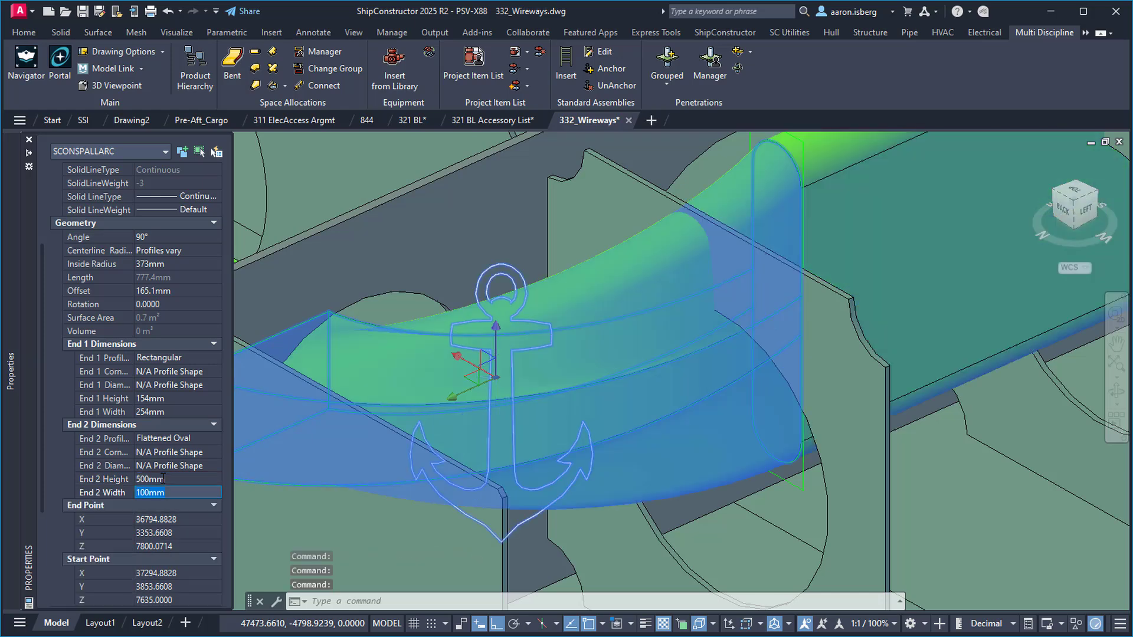
shift+middle_drag(662, 341, 624, 374)
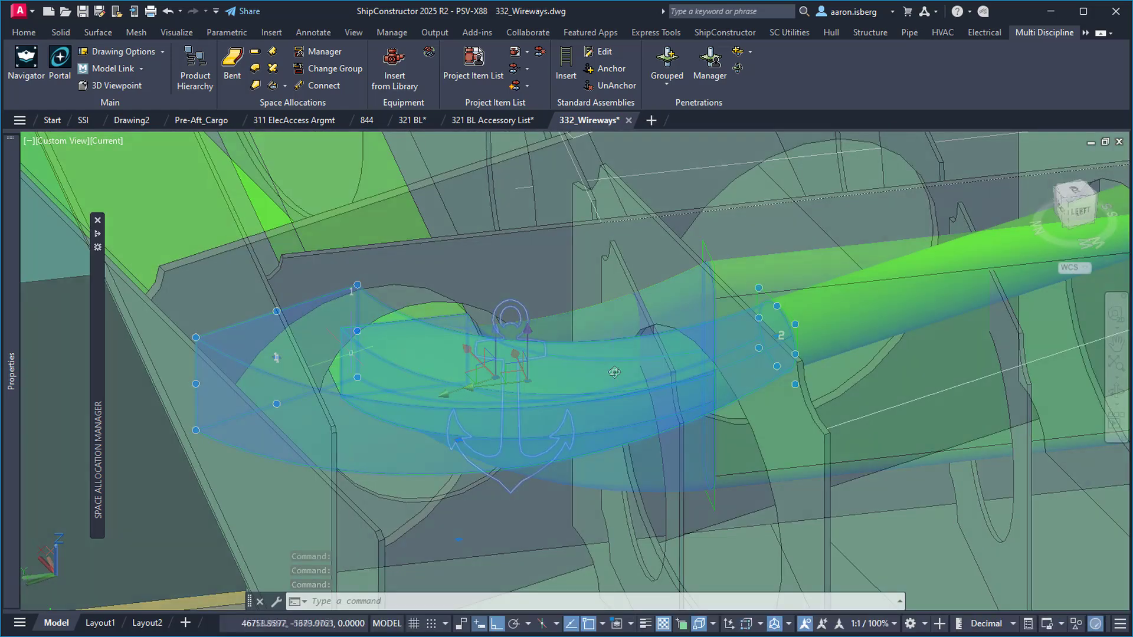
Anchor the bend wireway and orbit around it to inspect
right_click(345, 245)
click(377, 520)
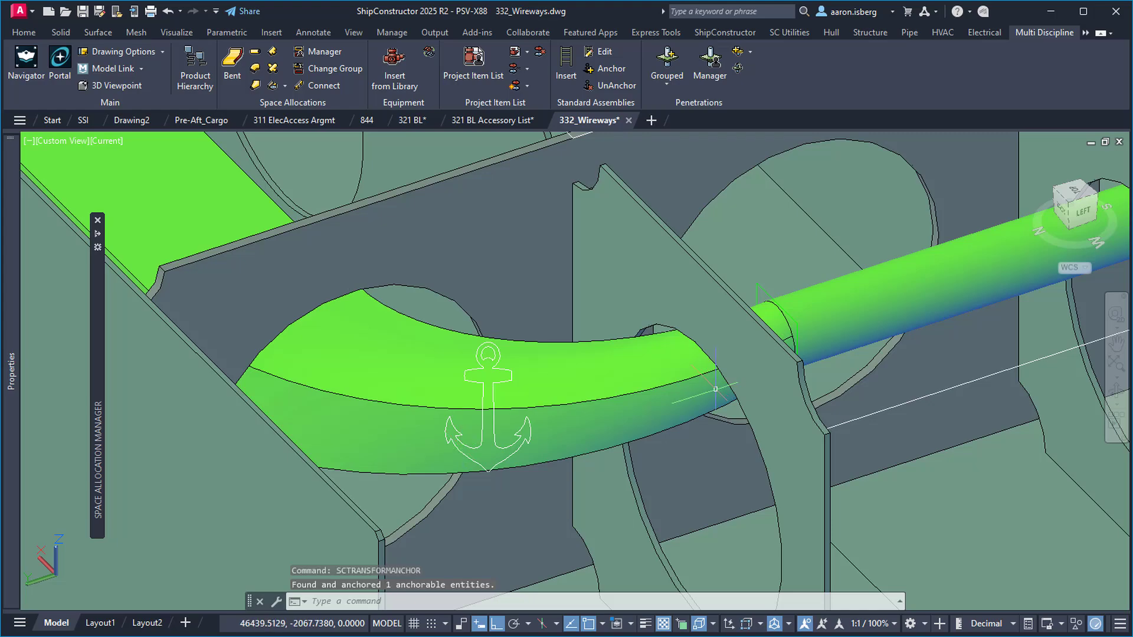
click(599, 392)
mouse_move(599, 392)
shift+middle_down()
mouse_move(564, 387)
mouse_move(602, 393)
shift+middle_up()
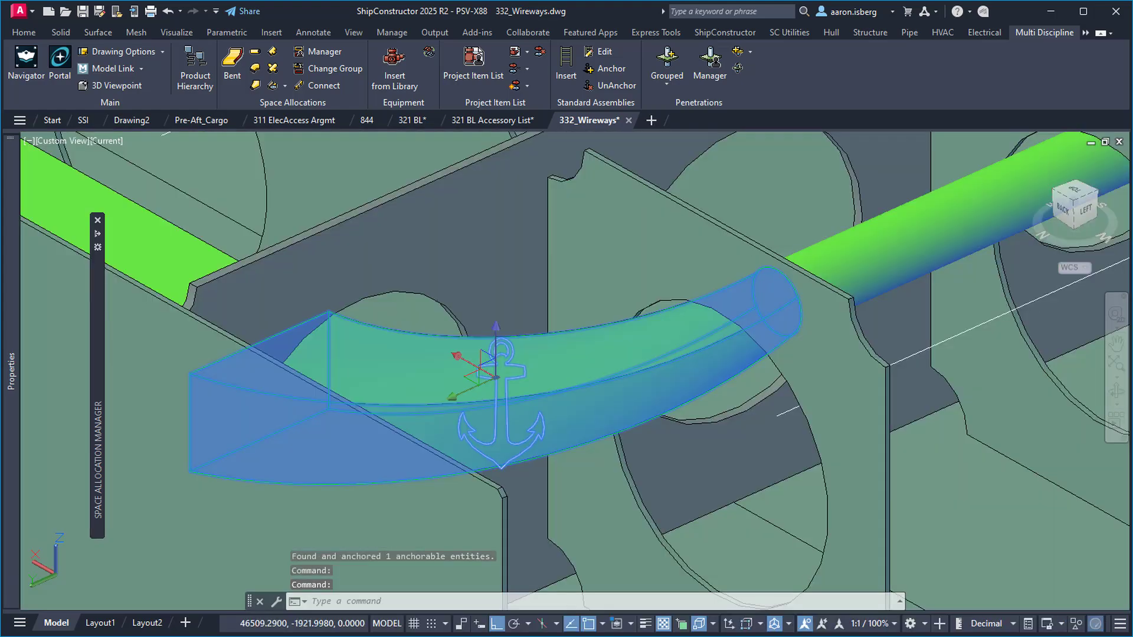
mouse_move(15, 298)
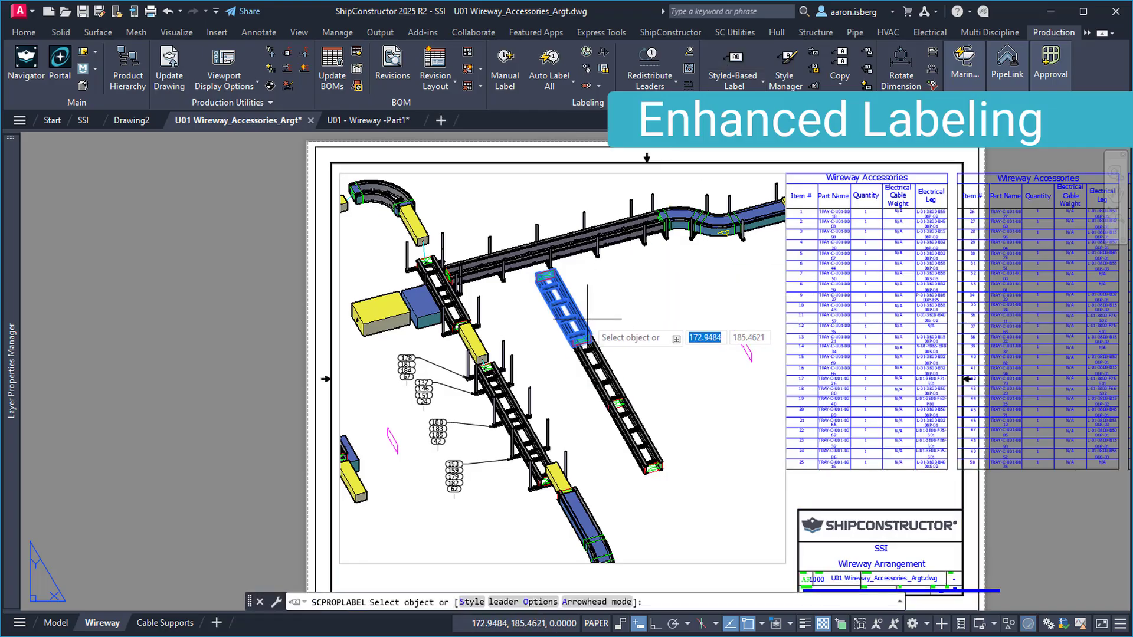
Label the first tray and the diagonal tray, then pick a third tray segment
click(575, 309)
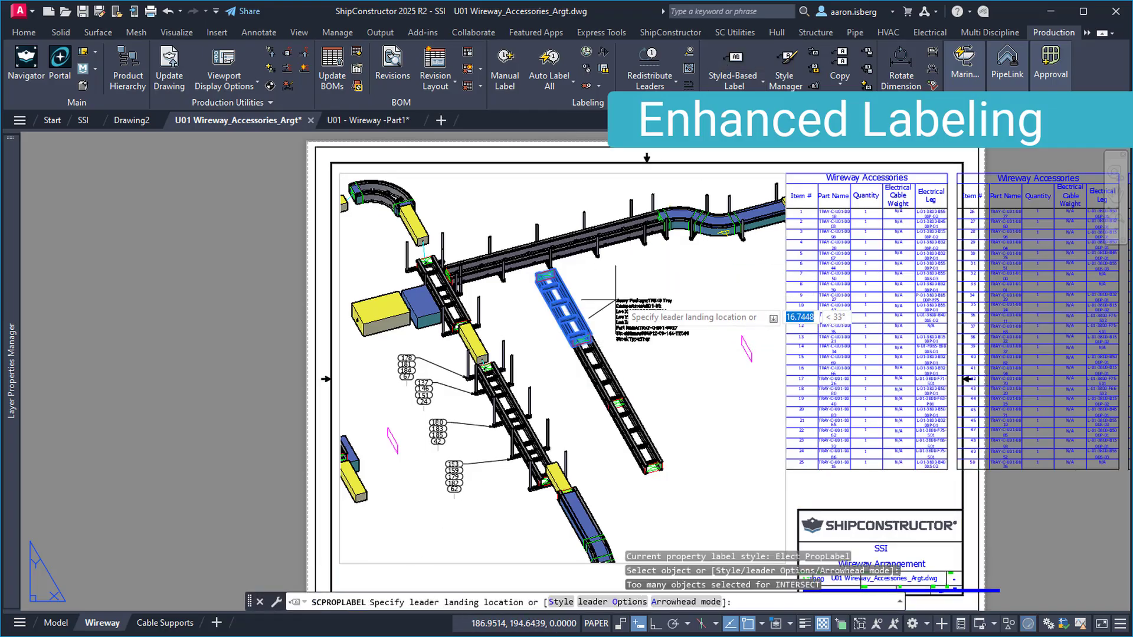
click(644, 275)
click(601, 372)
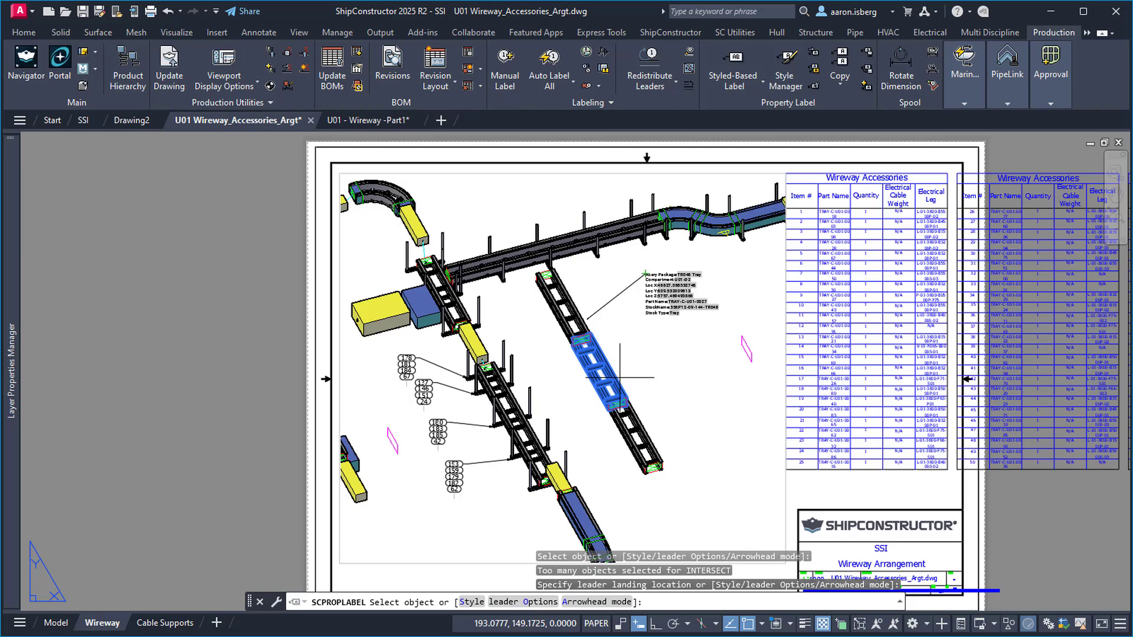
click(662, 343)
click(495, 375)
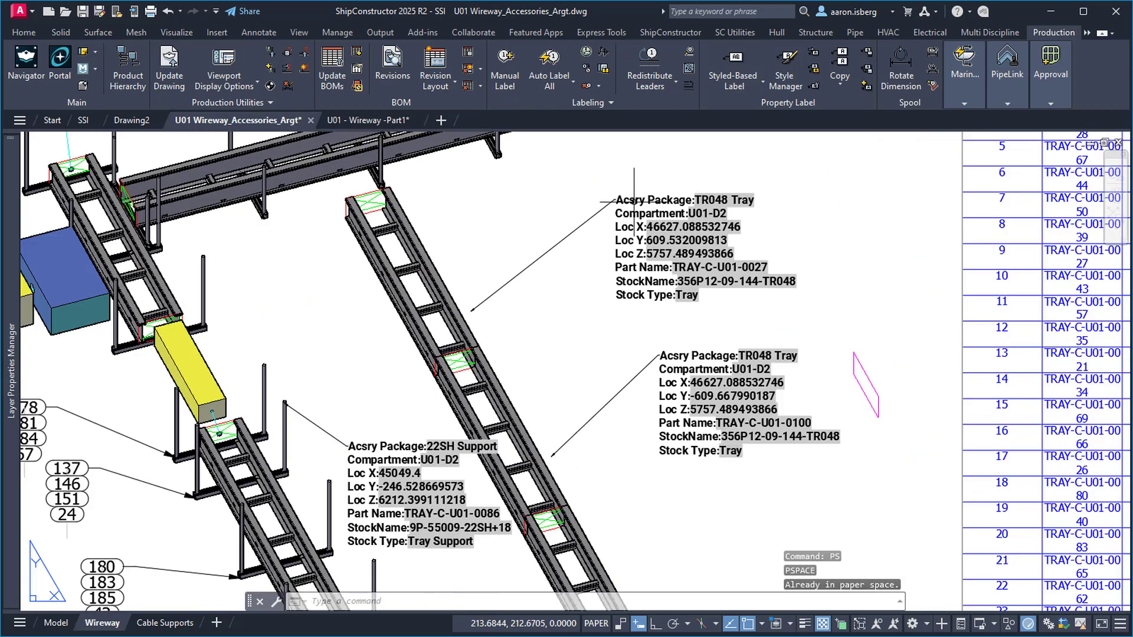
scroll(735, 187, up, 5)
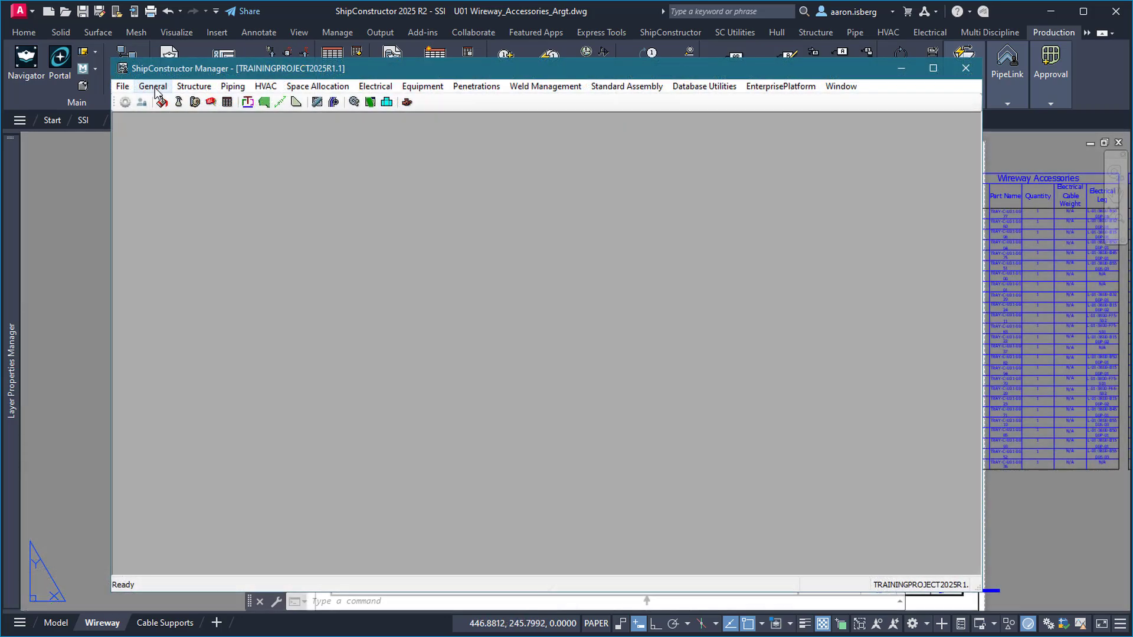
Open Elec_DPL's Add/Remove Fields list, filter it to Electrical fields, and close with OK
click(154, 87)
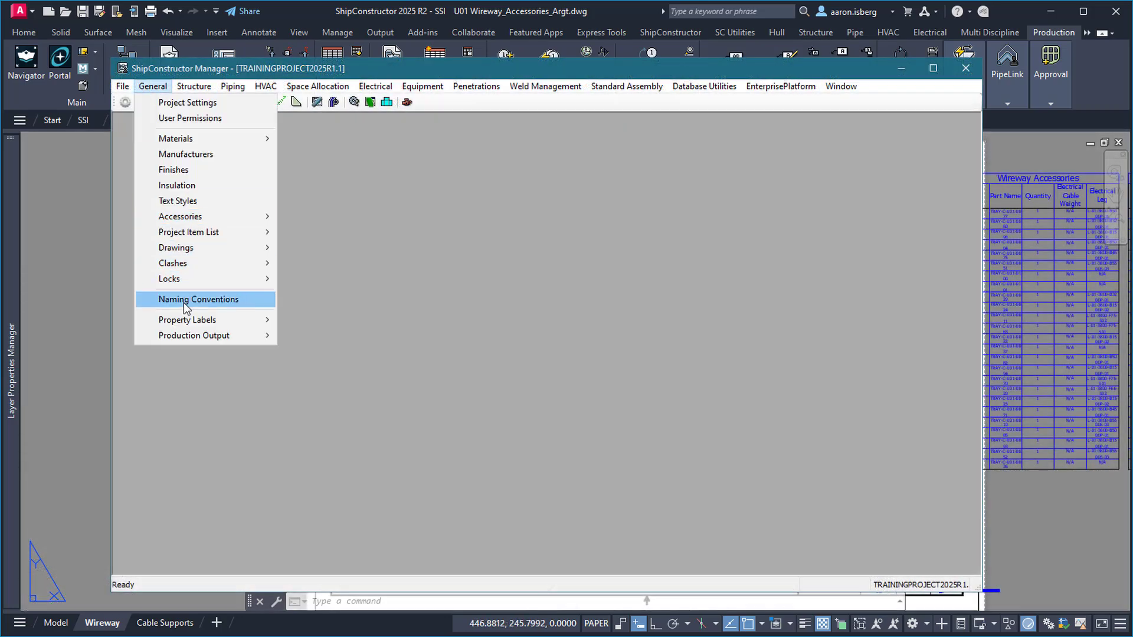
mouse_move(186, 322)
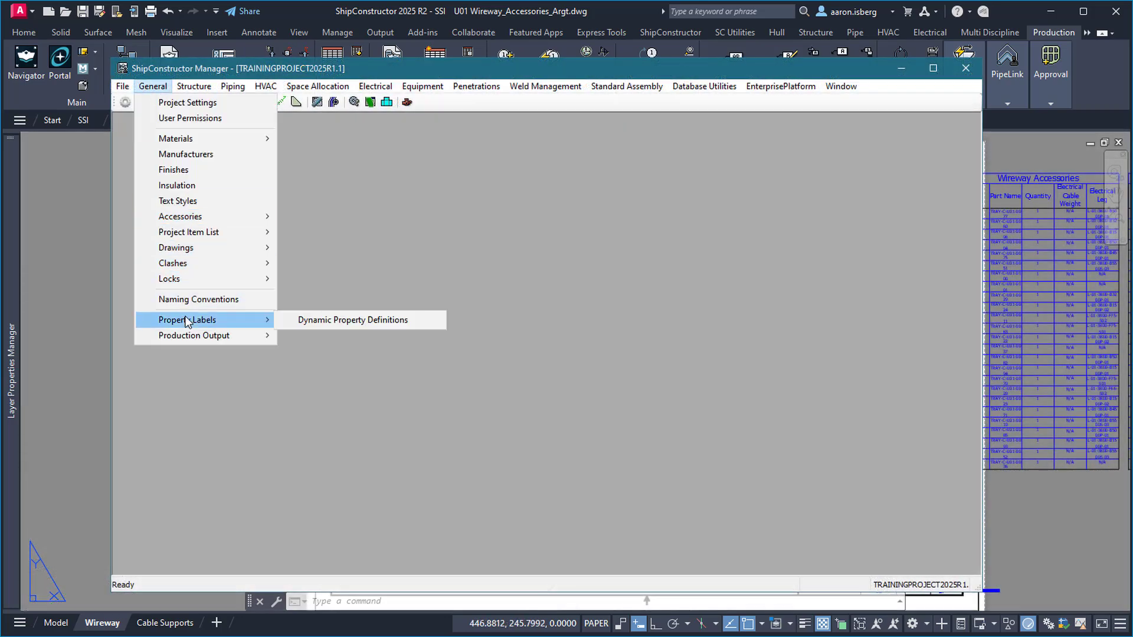
click(320, 321)
click(343, 246)
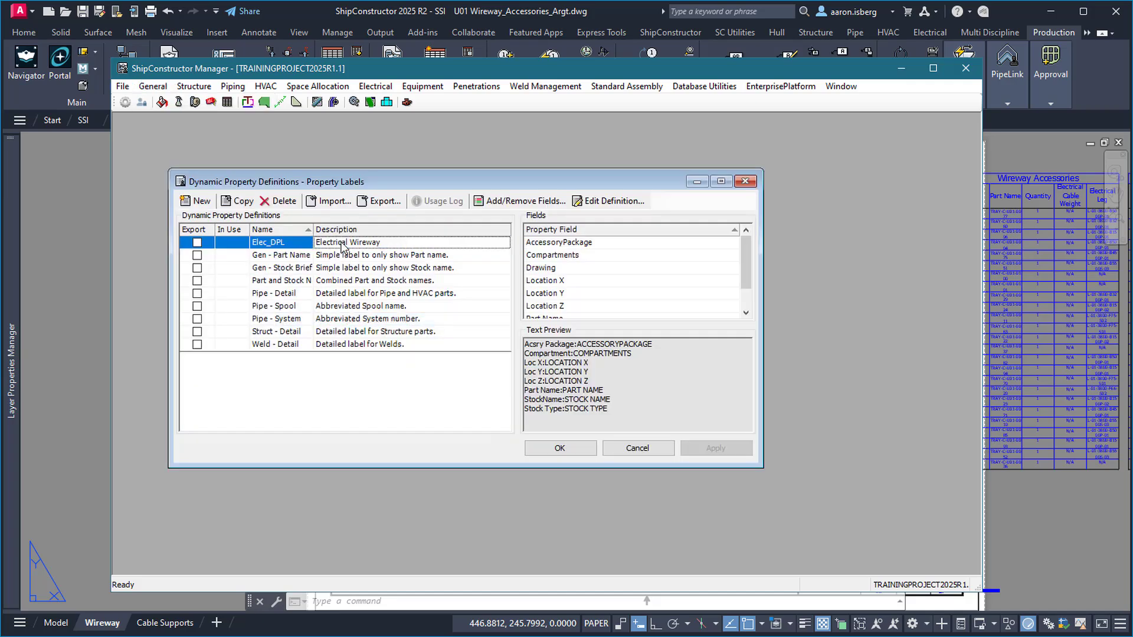
click(518, 202)
click(336, 183)
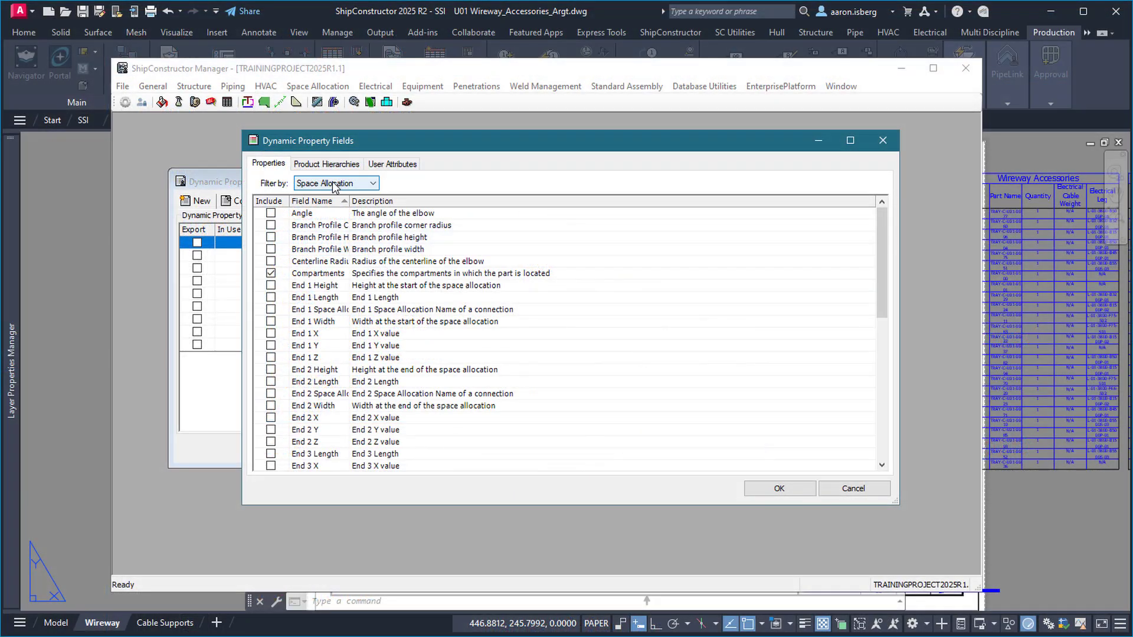
click(329, 184)
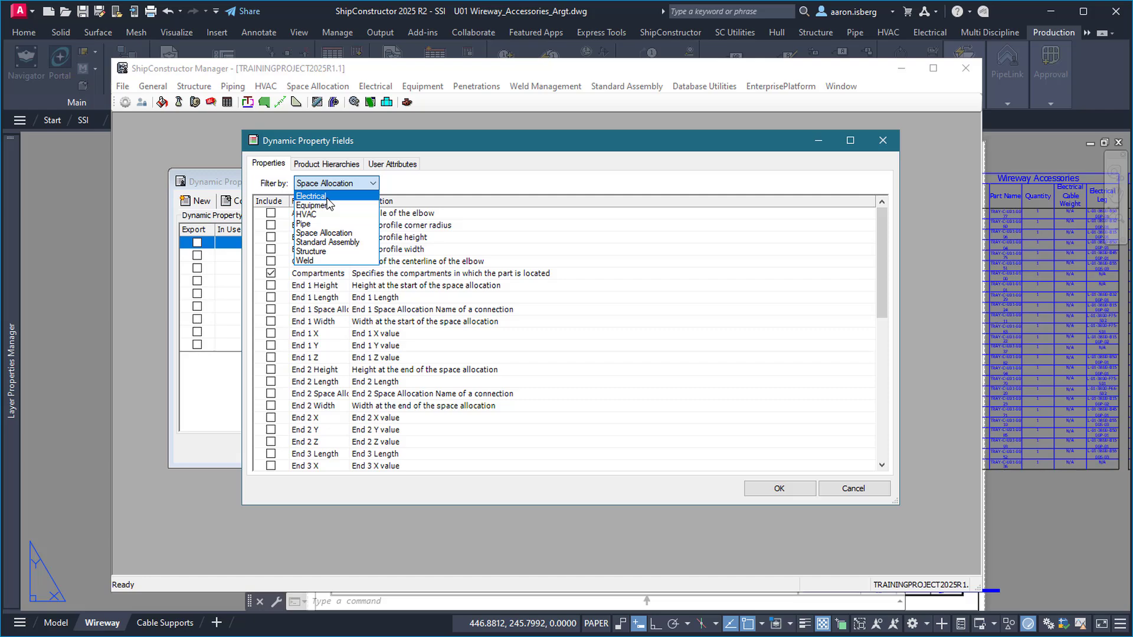
click(328, 197)
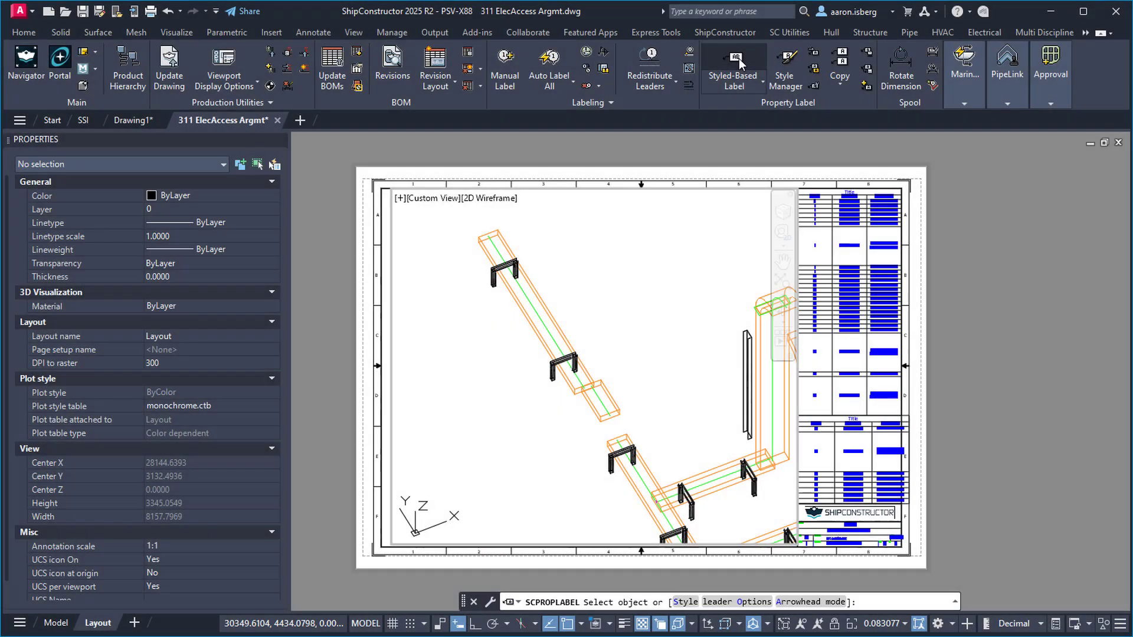
click(575, 357)
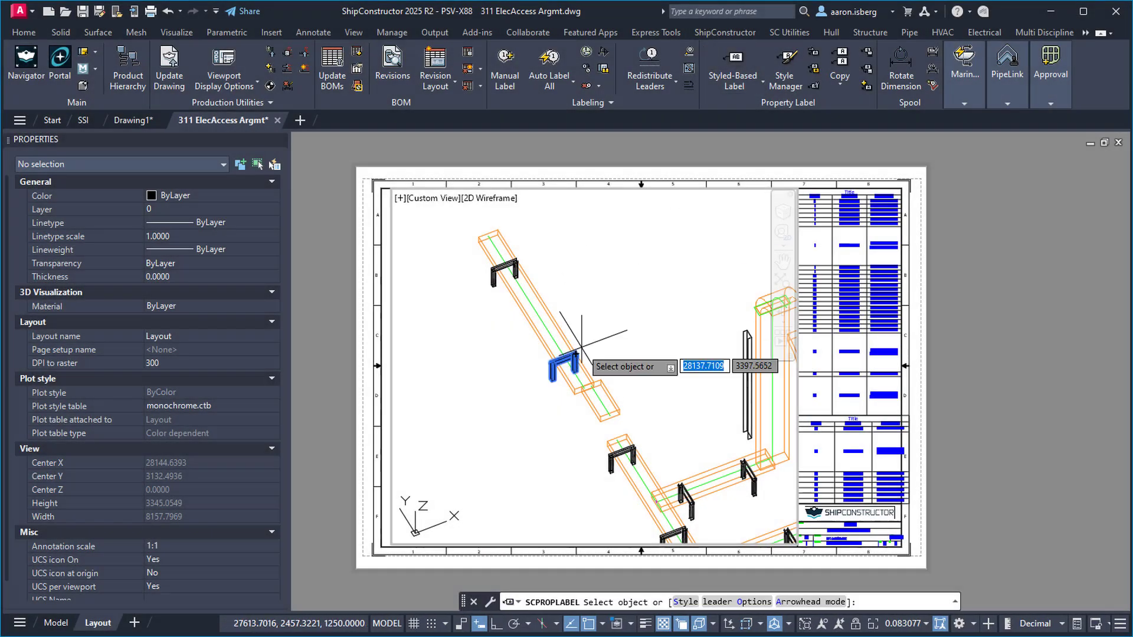
Place the cable support's property label and end the labelling command
click(611, 306)
key(Escape)
scroll(634, 307, up, 5)
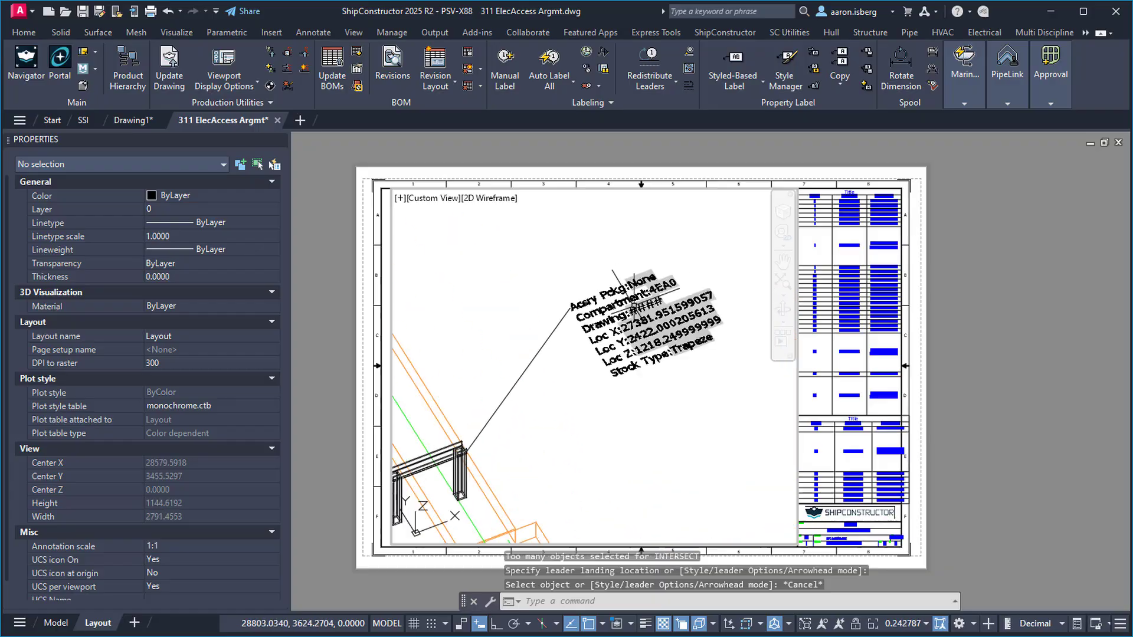
scroll(633, 304, up, 3)
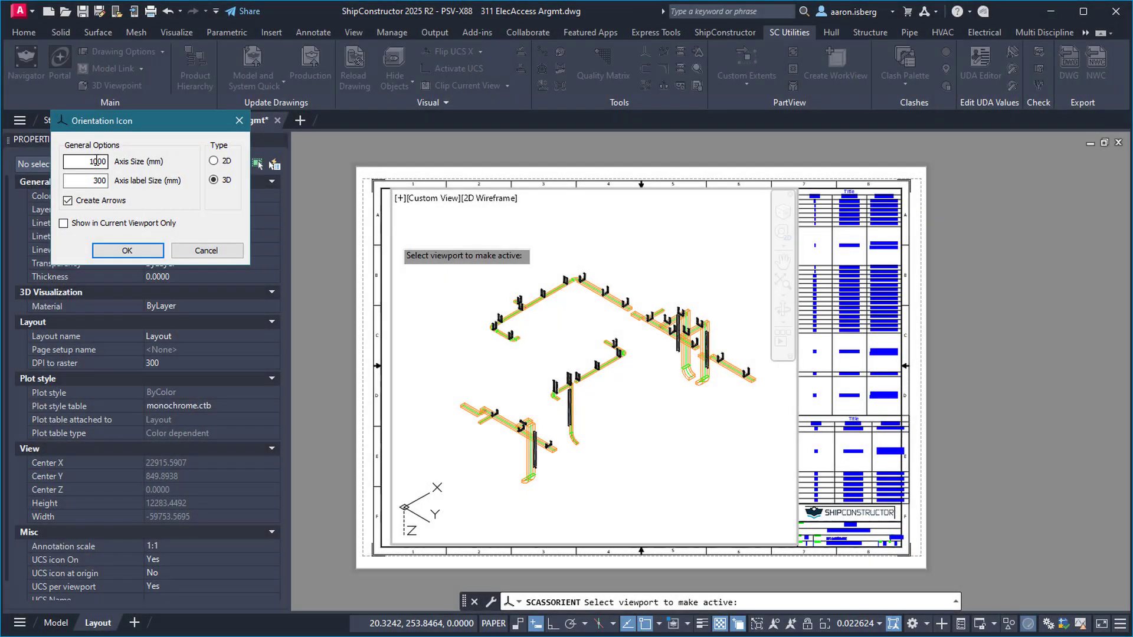
Insert an orientation icon with Axis Size 2000, Annotative text style and no arrows
click(127, 251)
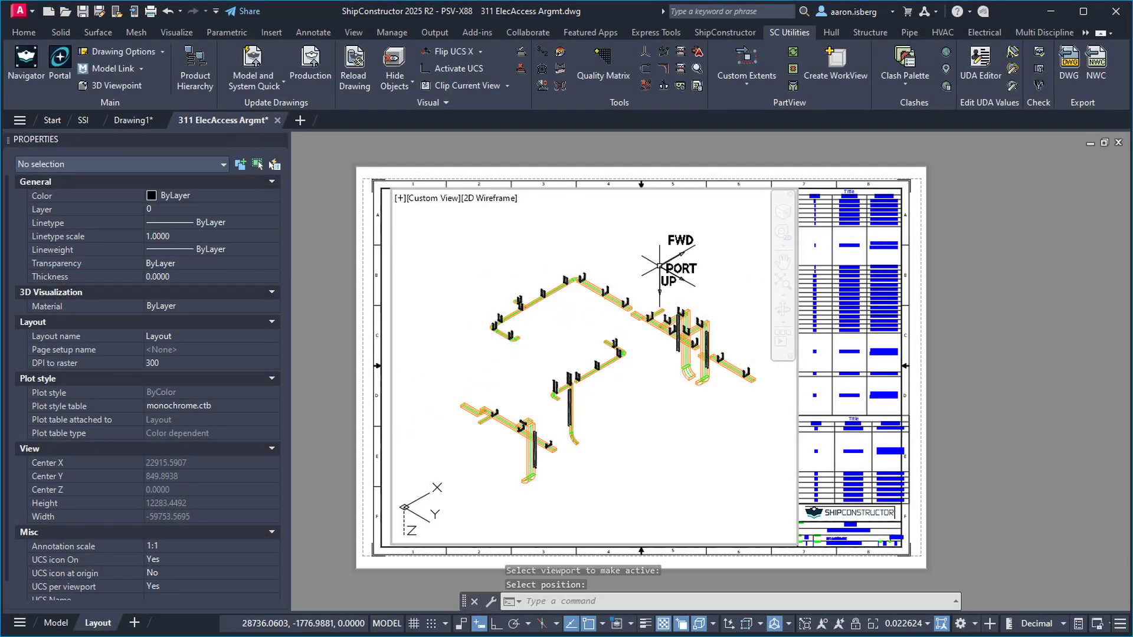
click(673, 266)
click(186, 342)
text(200)
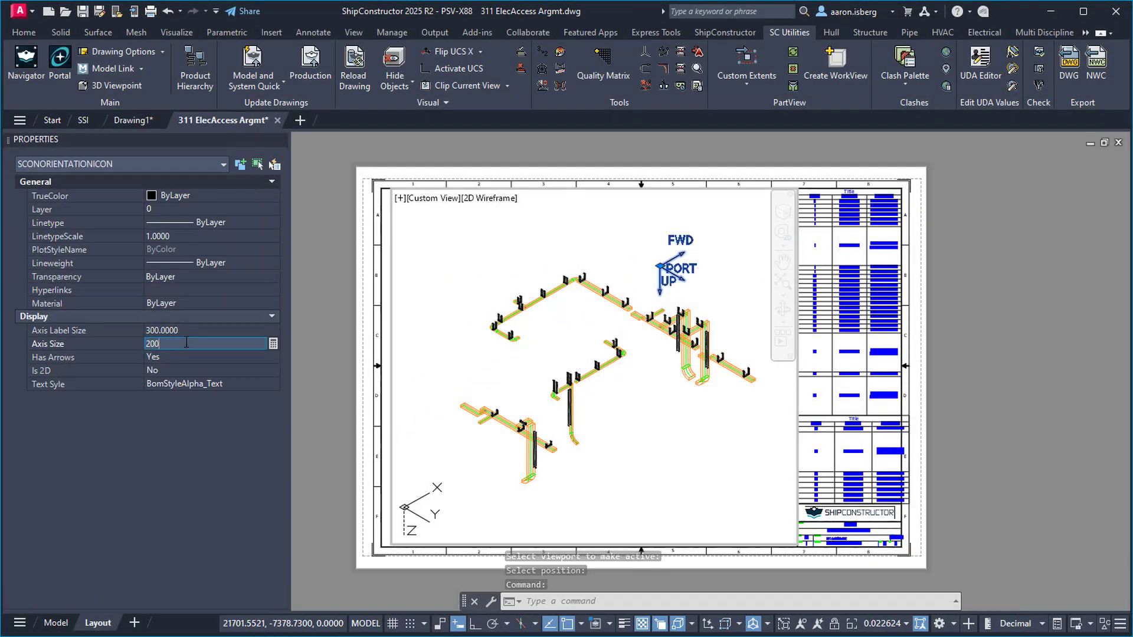
text(0)
key(Return)
click(243, 385)
click(203, 474)
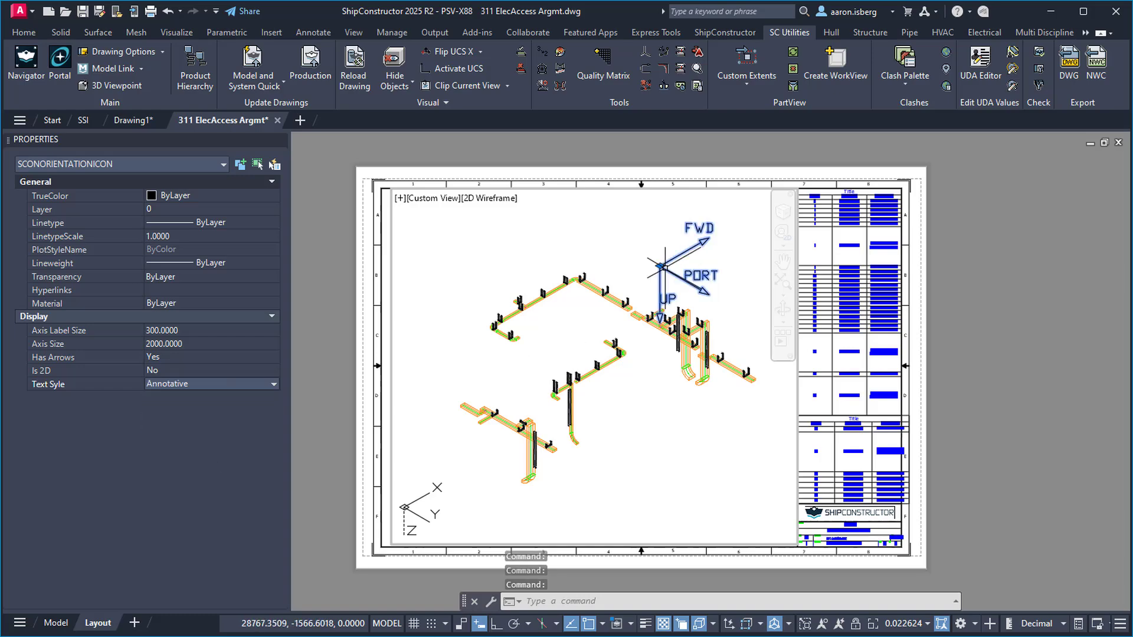
click(210, 357)
click(229, 372)
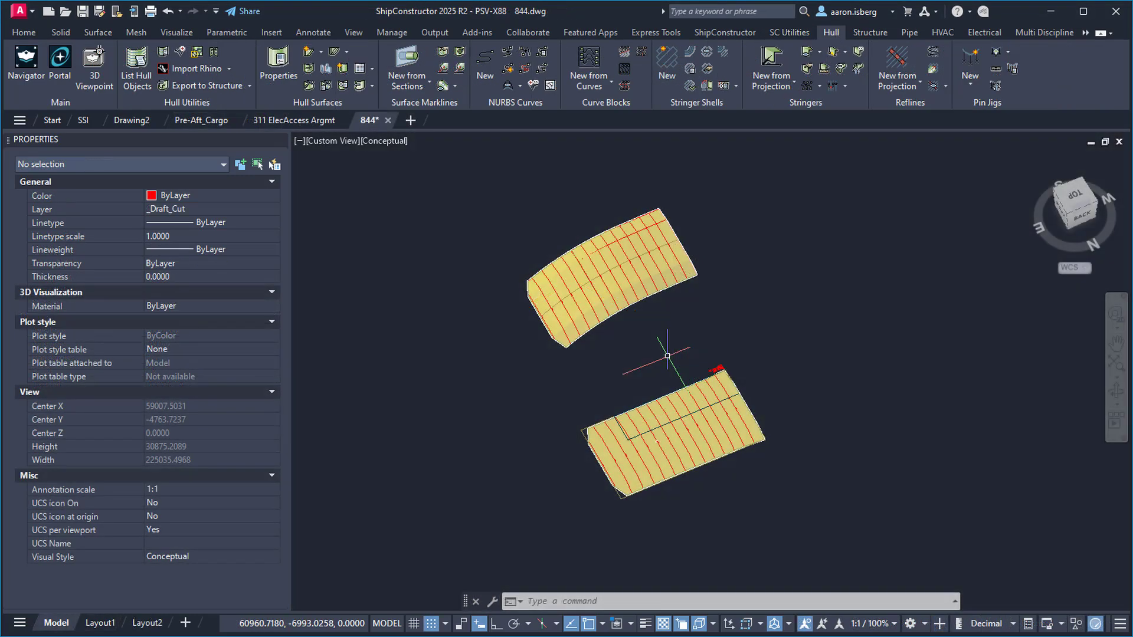
Apply an inverted isometric view from aft starboard up through the Select View dialog
scroll(683, 354, up, 3)
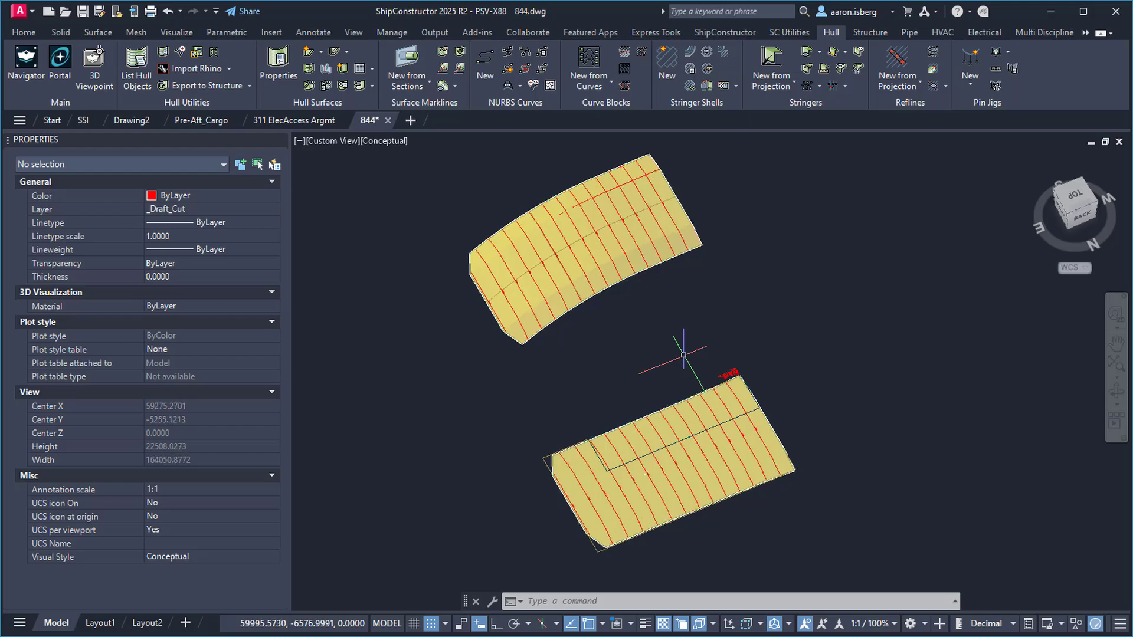
mouse_move(683, 355)
shift+middle_down()
mouse_move(751, 335)
mouse_move(682, 336)
shift+middle_up()
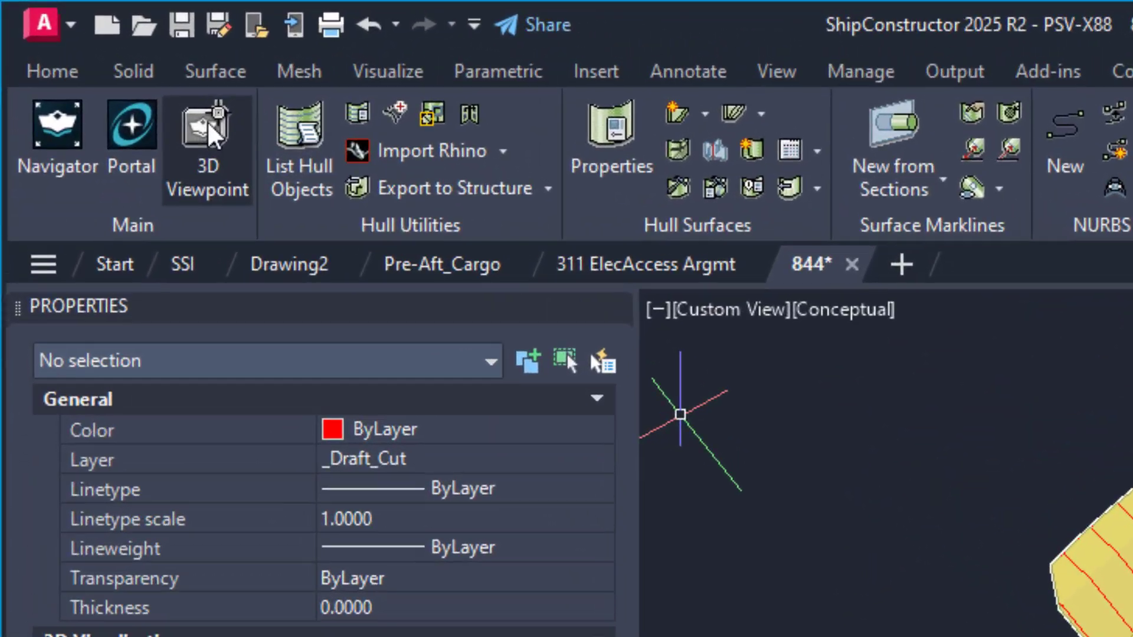
click(209, 122)
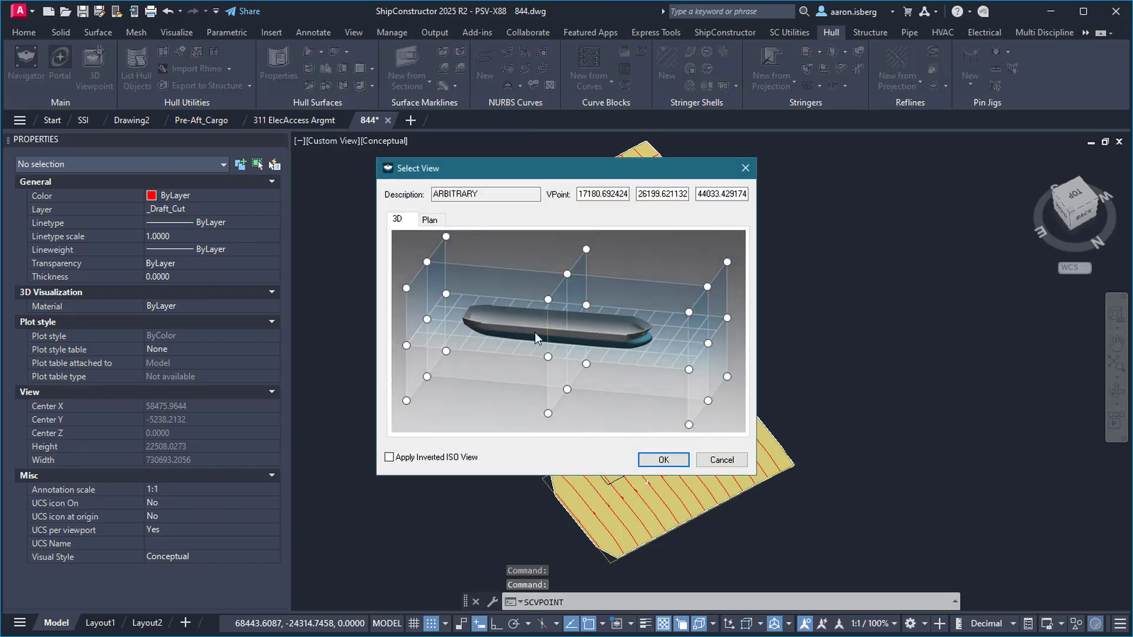
click(389, 458)
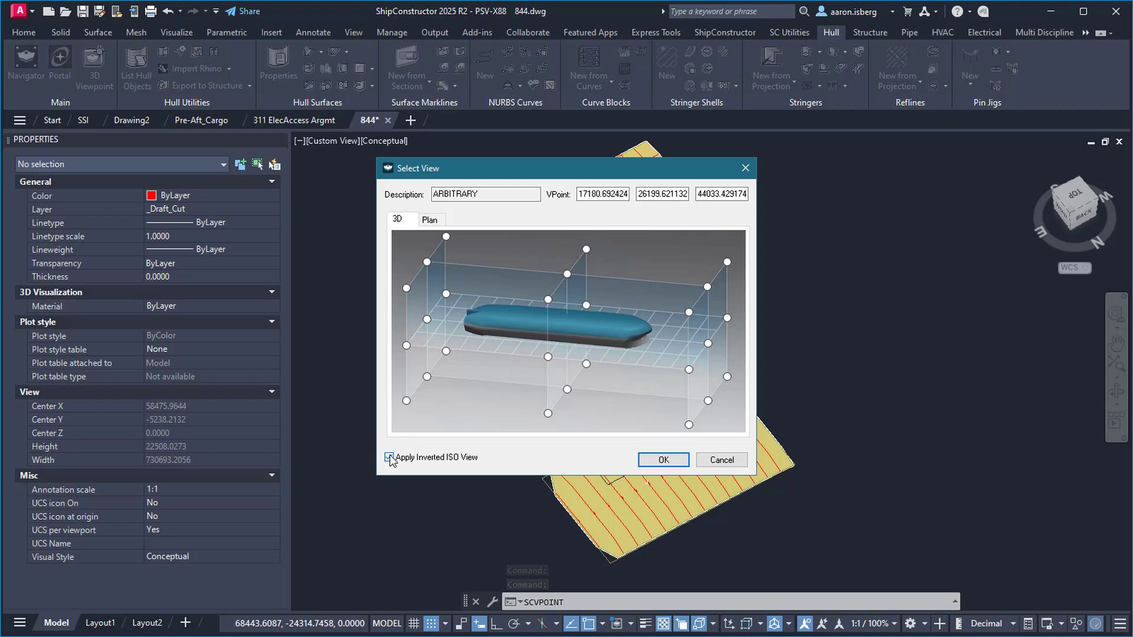
click(407, 287)
click(660, 460)
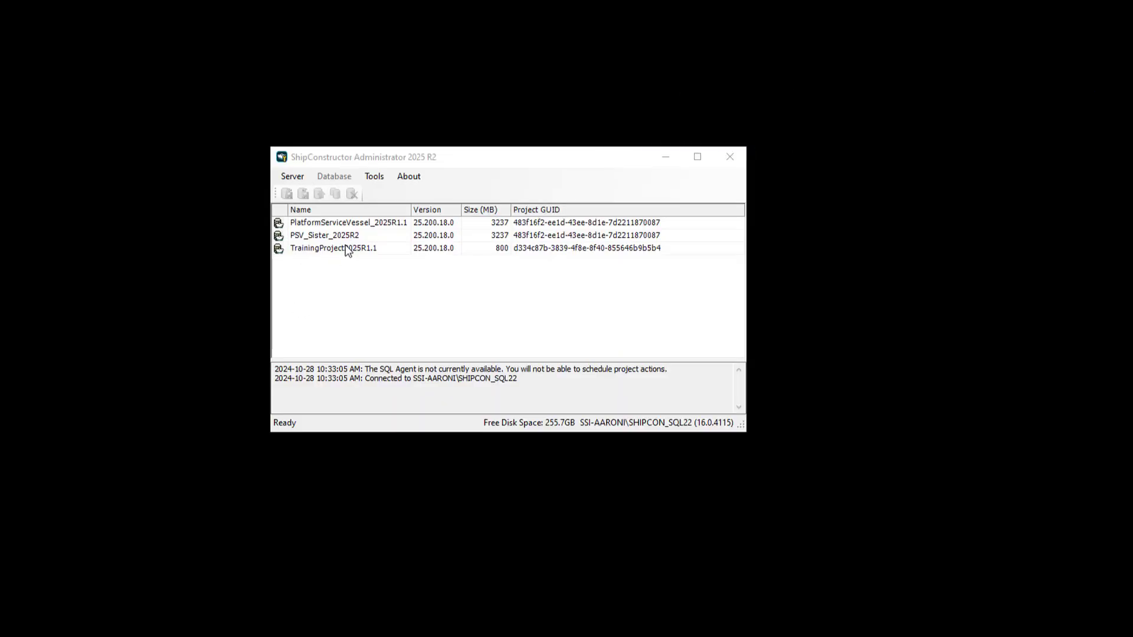
Open Manage Users for PlatformServiceVessel_2025R1.1 and show its Name column filter
right_click(357, 222)
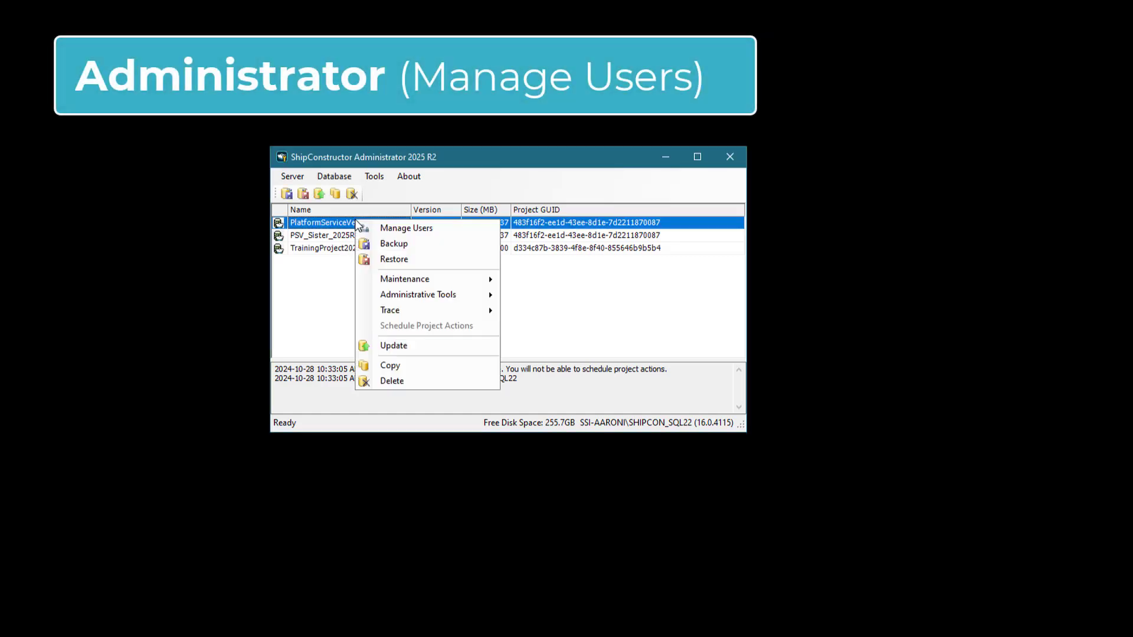
click(388, 229)
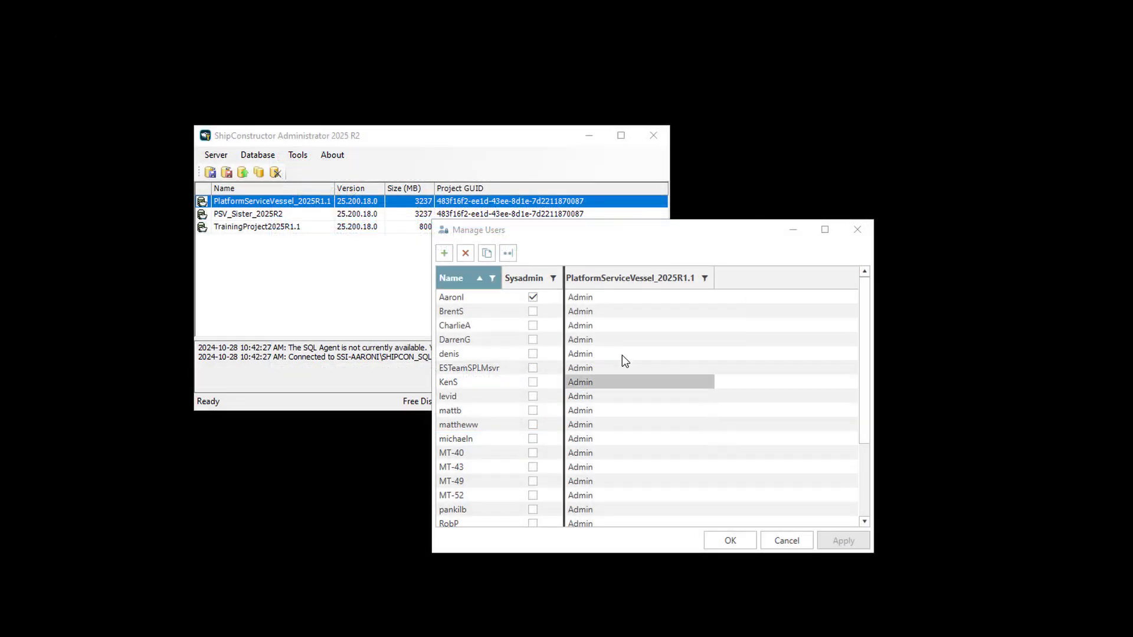
click(492, 279)
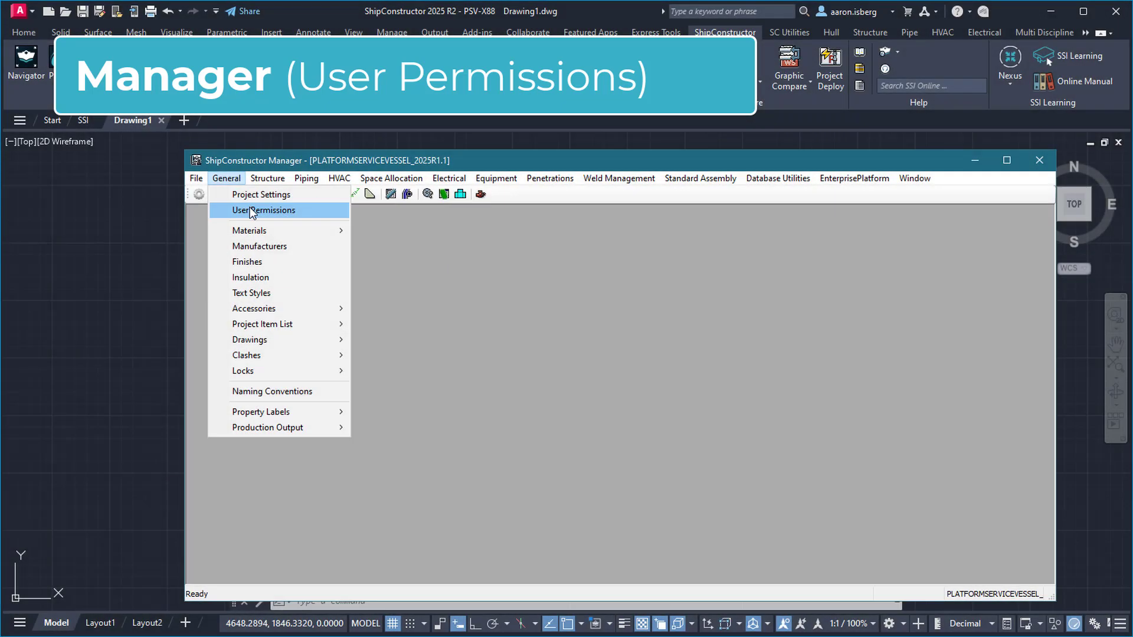
In User Permissions, give the first user the additional Equment role
click(249, 210)
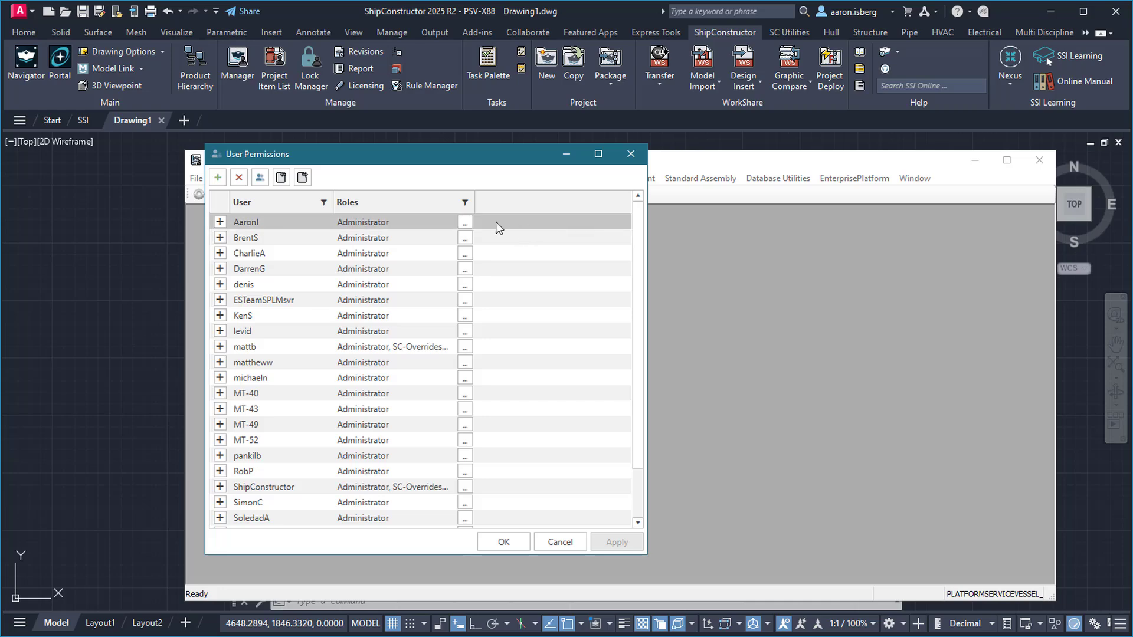
click(465, 223)
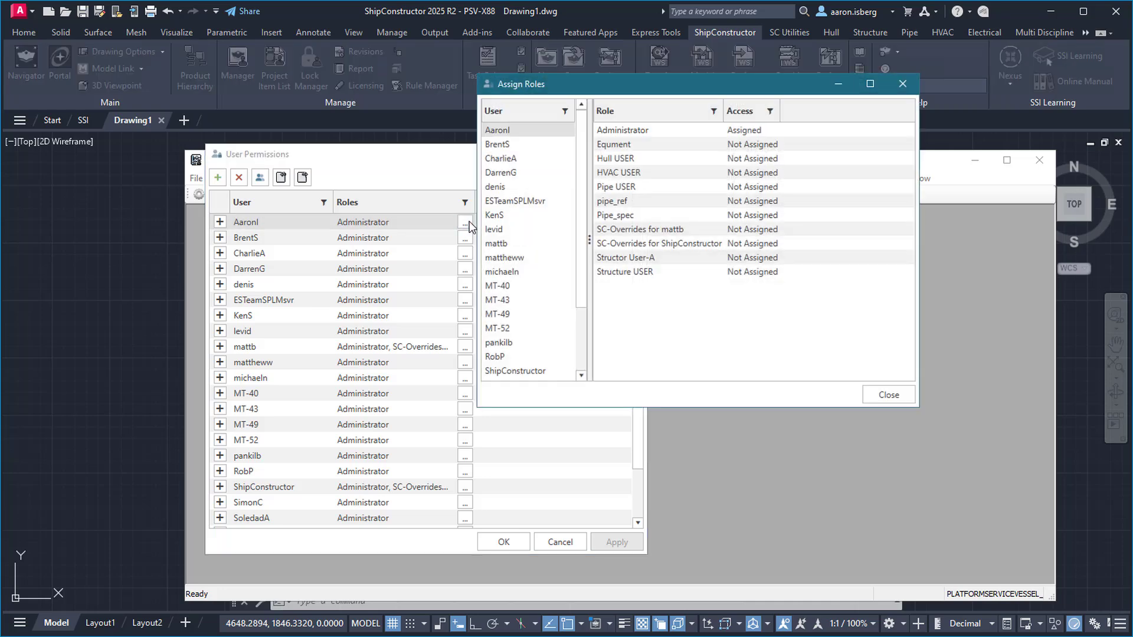
scroll(530, 234, down, 2)
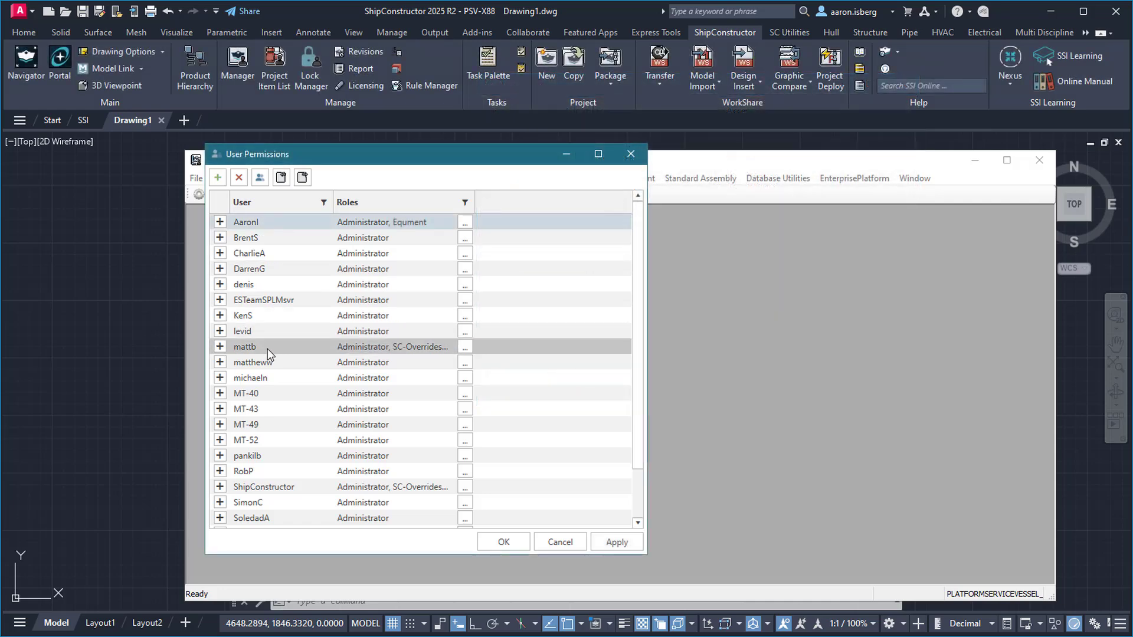
Export the first nine users to a file named Project A Users.XML
shift+click(267, 346)
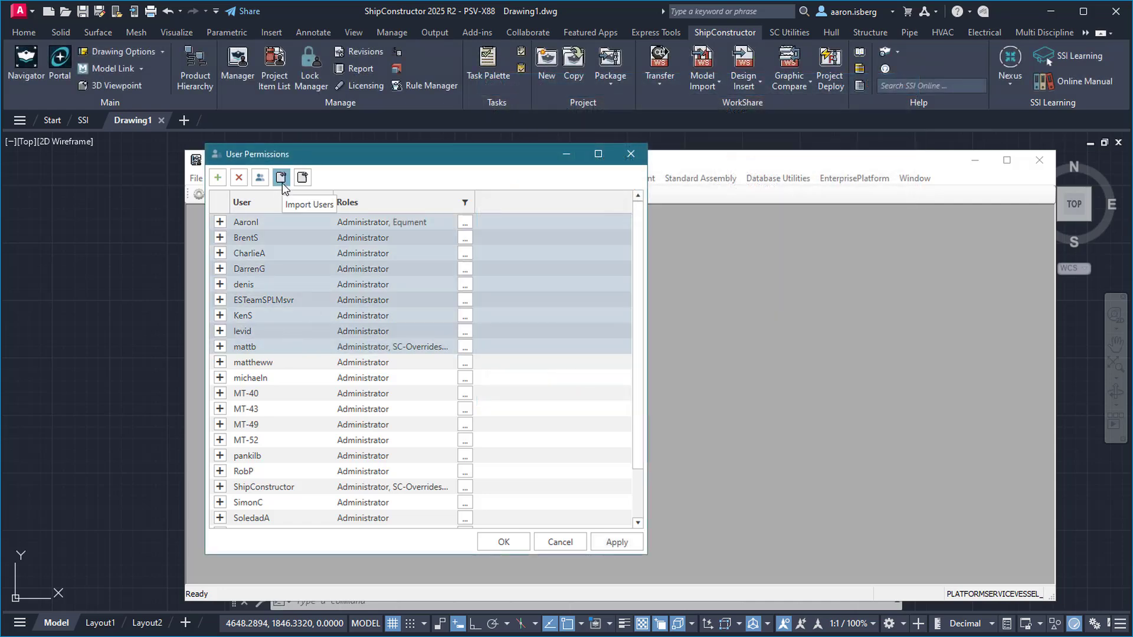
click(302, 178)
text(Project A Users)
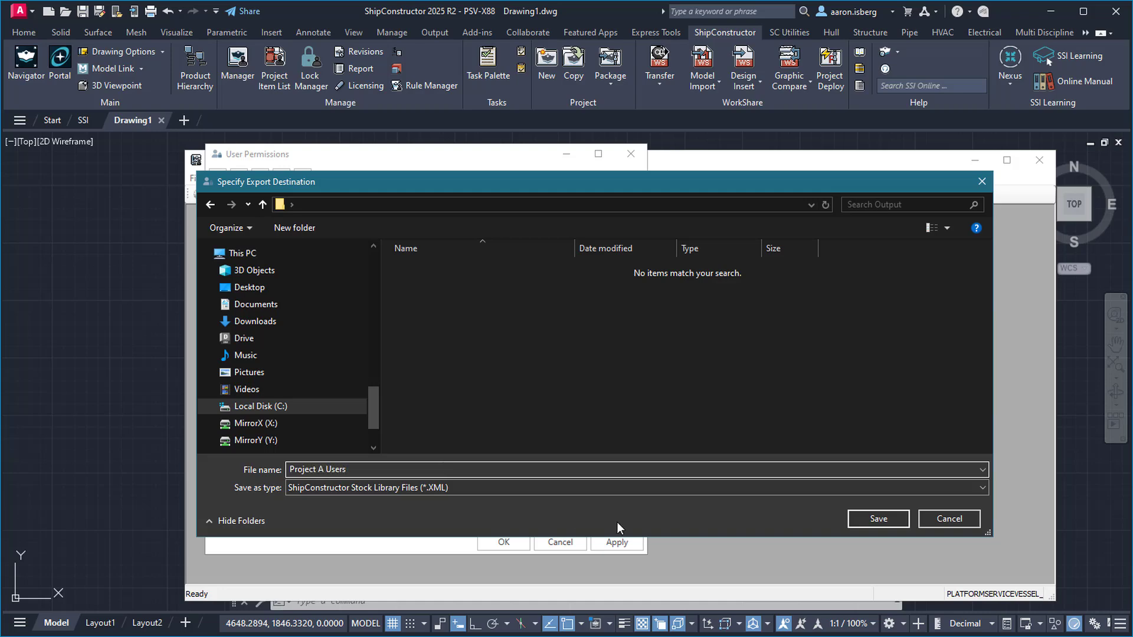
click(891, 519)
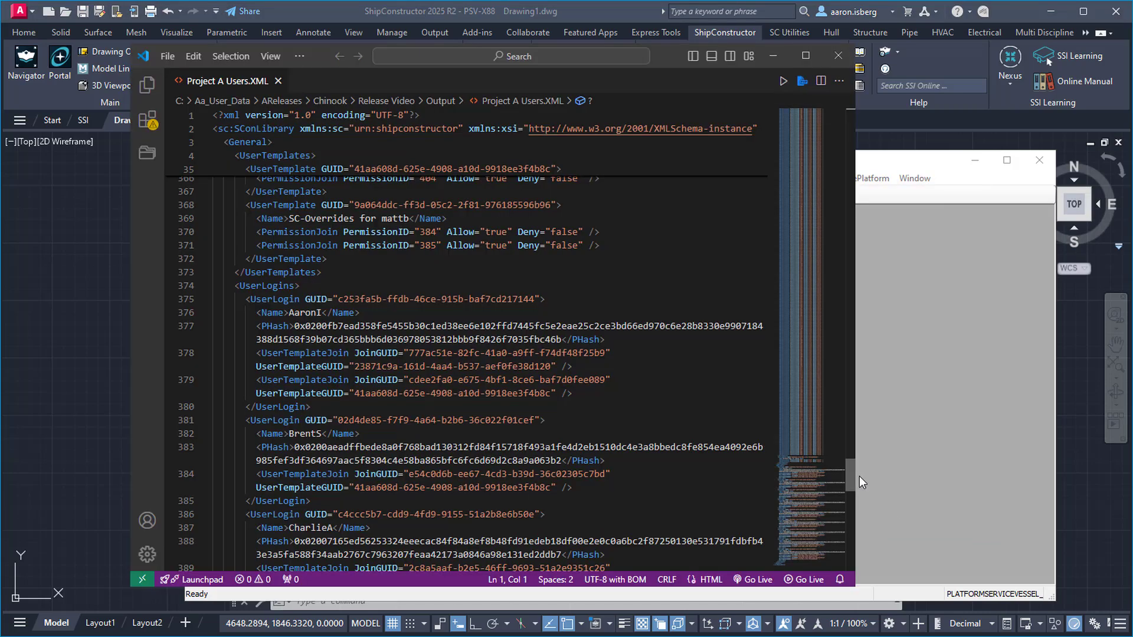
drag(859, 476, 860, 497)
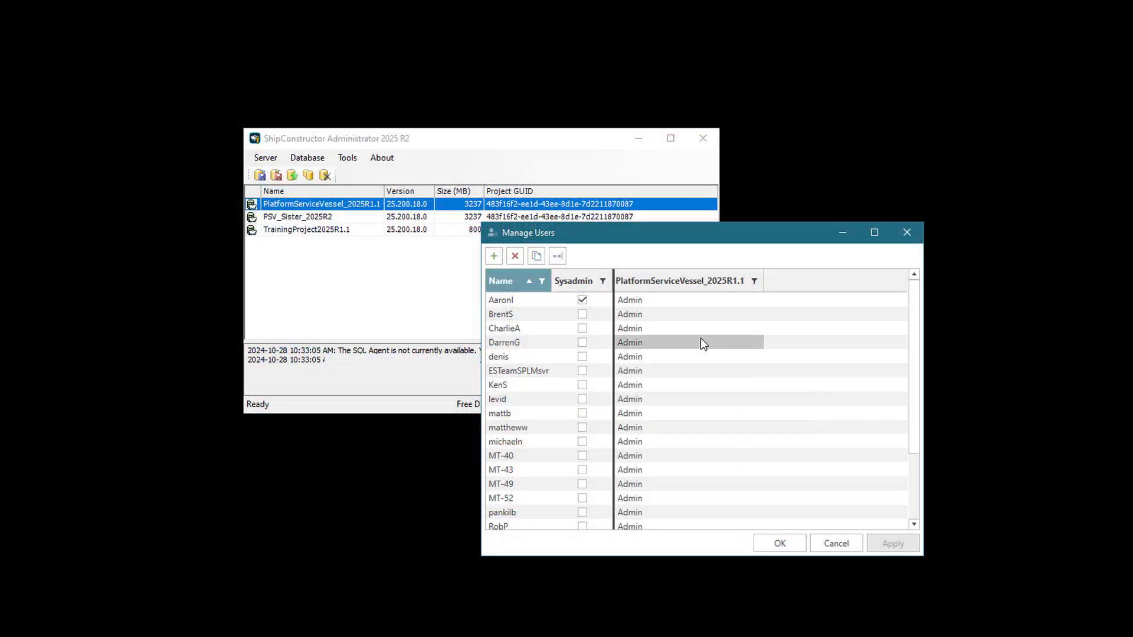
Create user 'User A' with a password and forced reset at first login
click(493, 256)
click(722, 322)
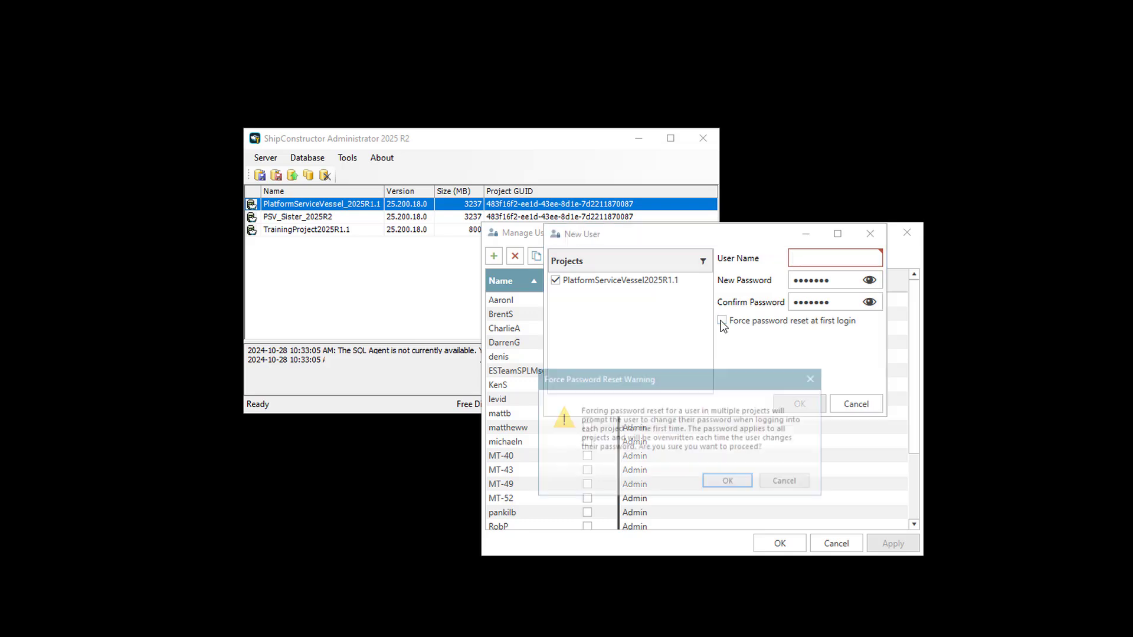
click(728, 477)
click(831, 258)
text(User A)
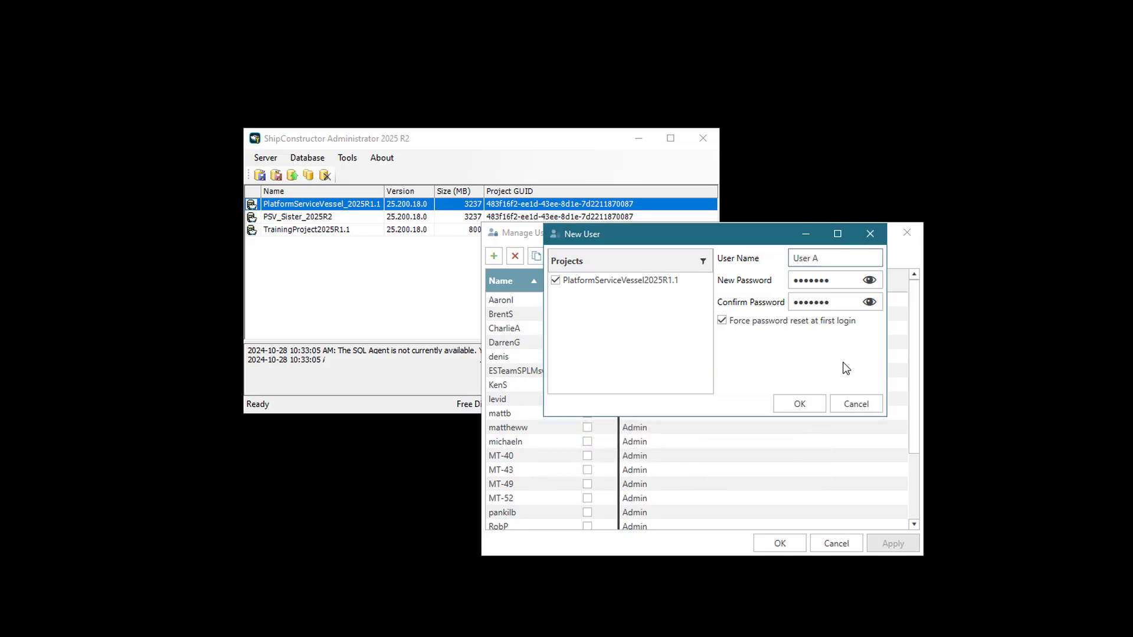
click(870, 302)
click(799, 404)
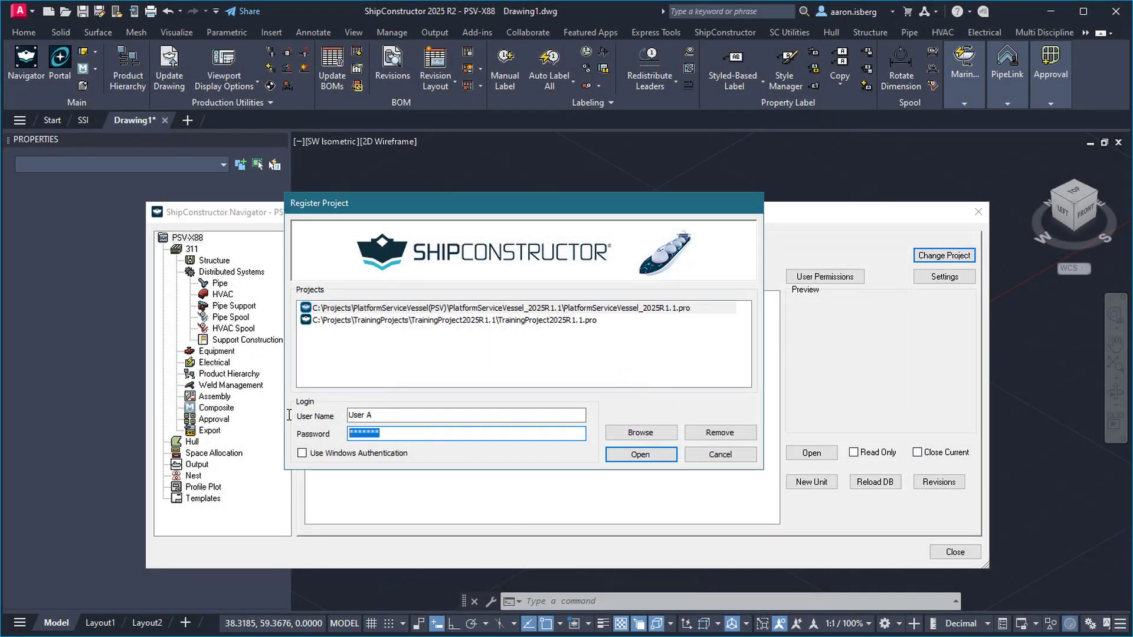
Log in as User A, then enter and confirm a new account password
key(Return)
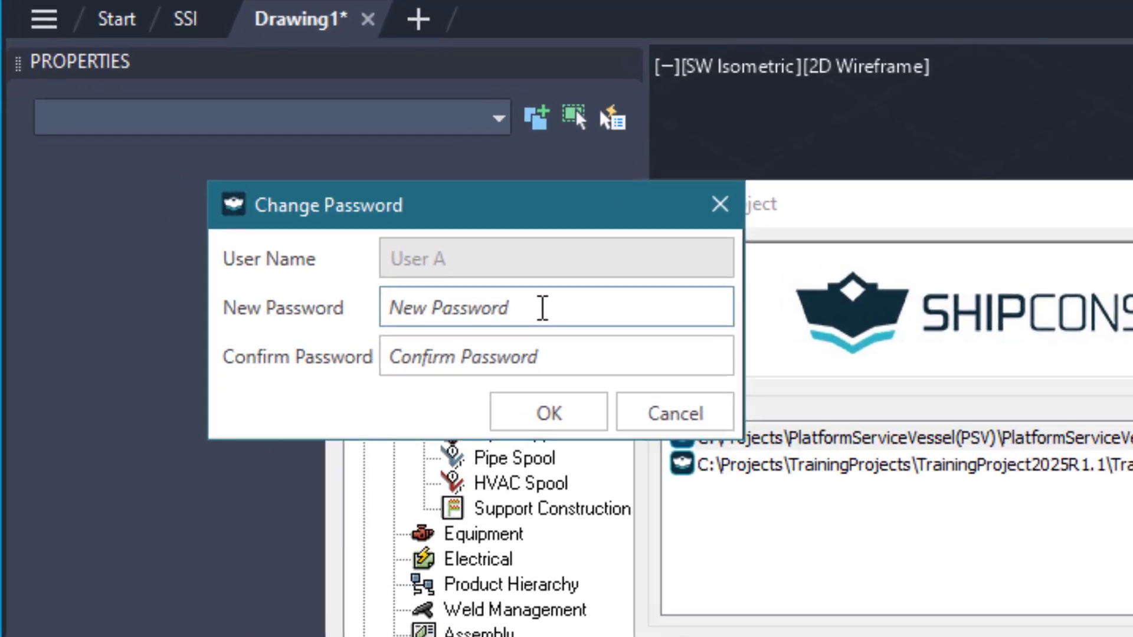
text(1)
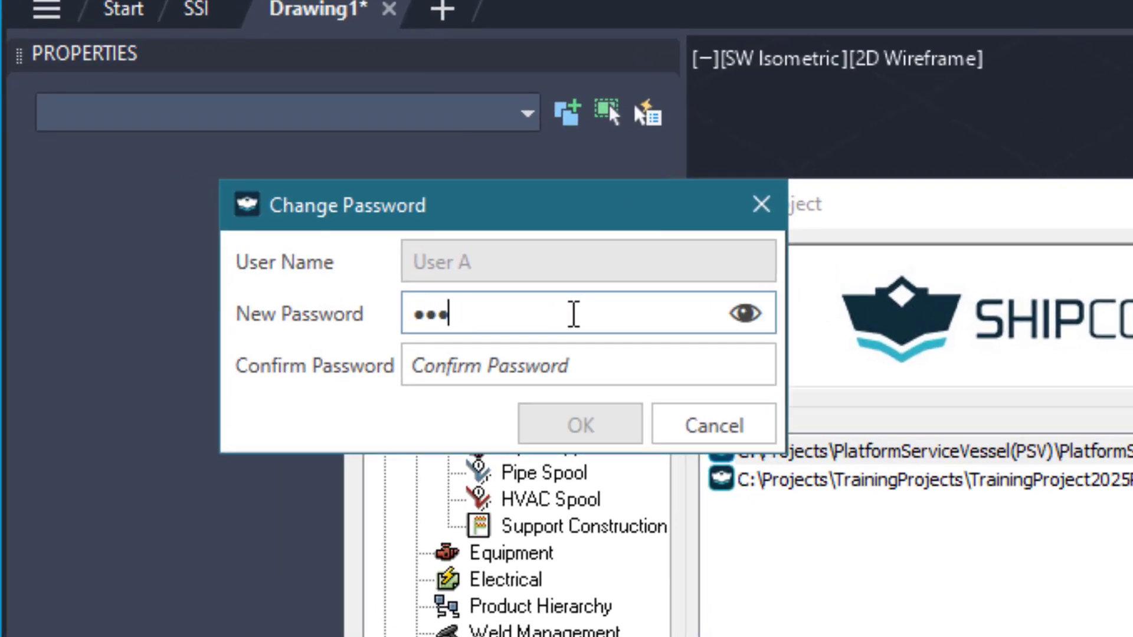
text(4)
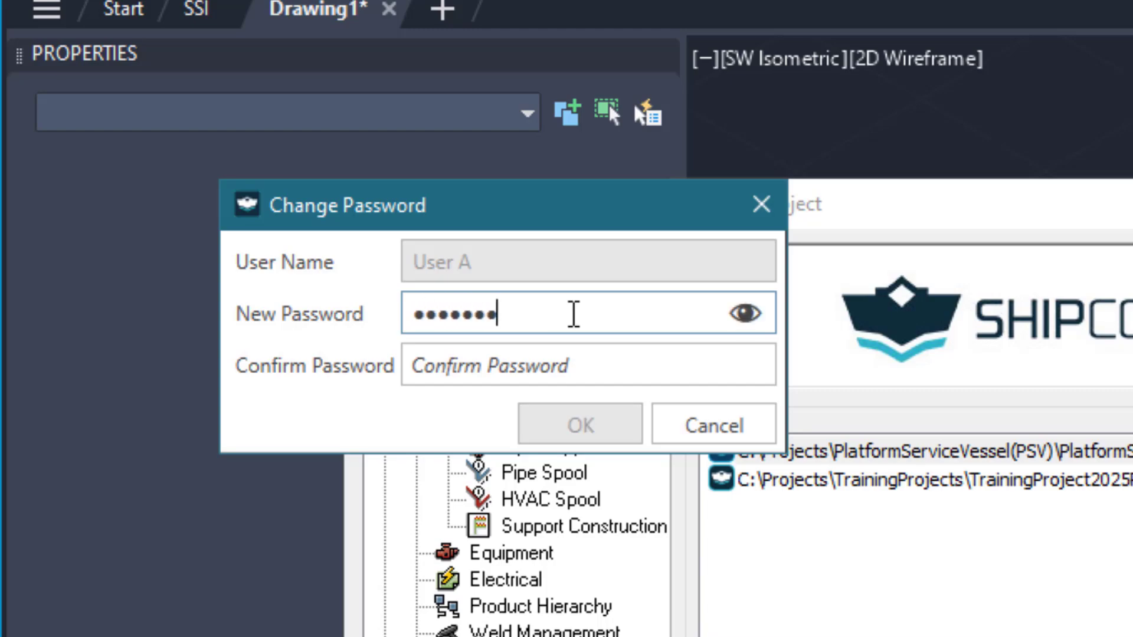
key(Tab)
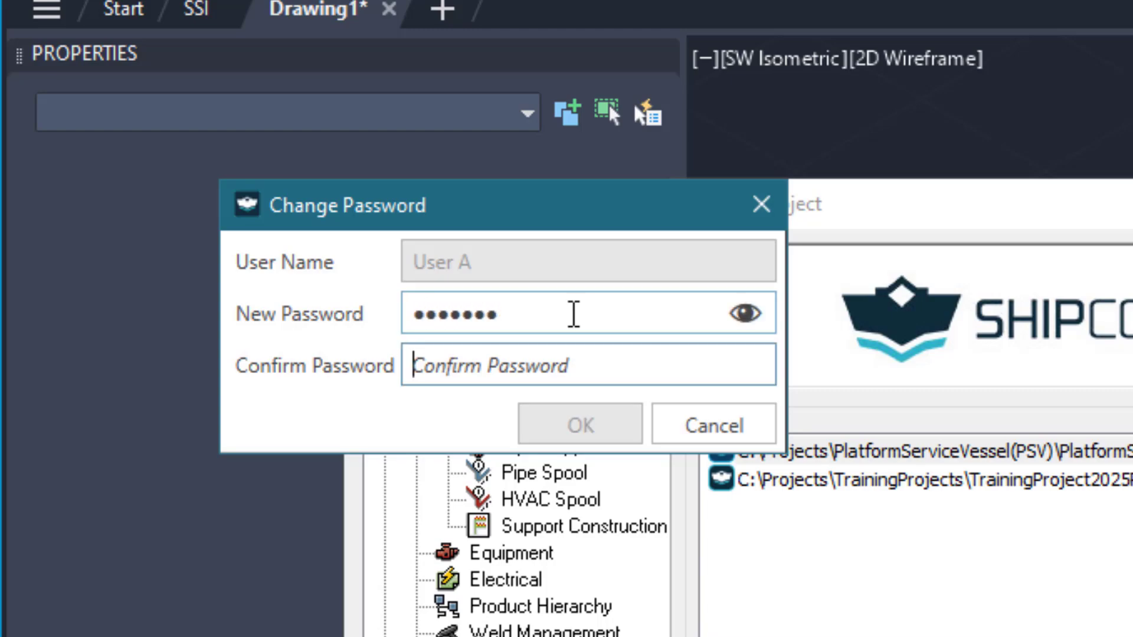
text(1234)
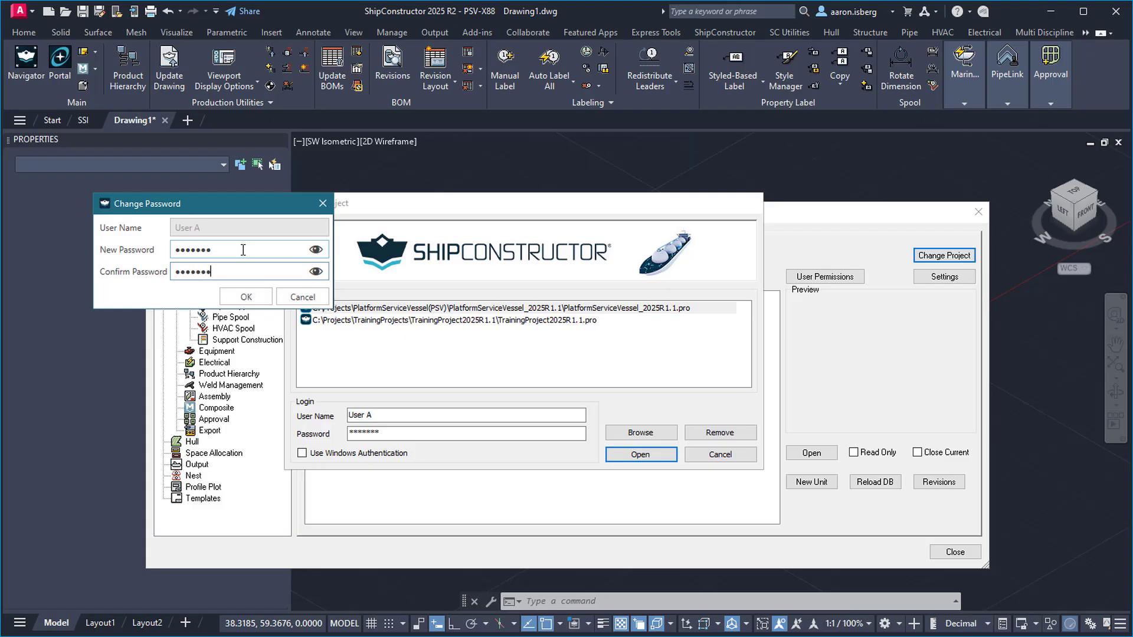
key(Return)
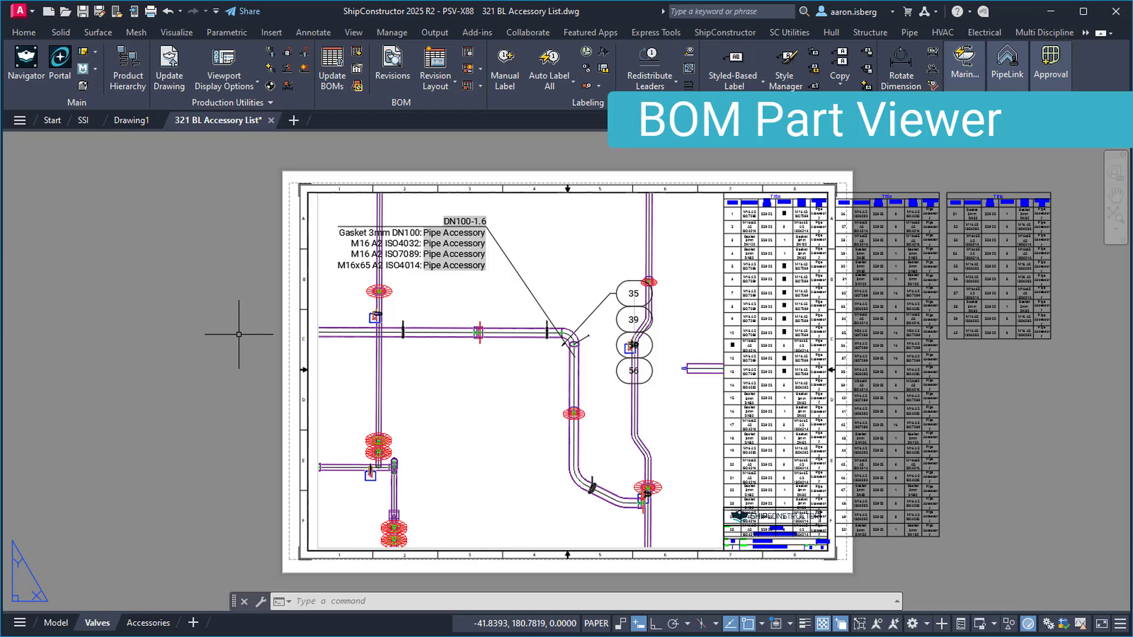
Run the BOM Part Viewer and zoom the layout onto the vertical 125 mm pipe
text(m)
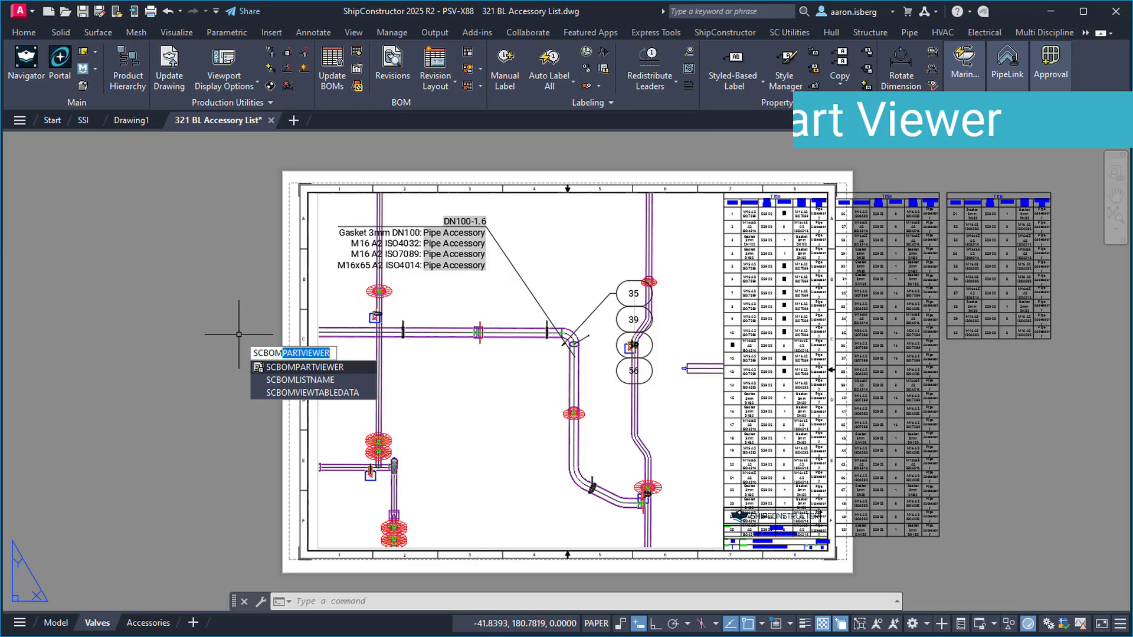
key(Return)
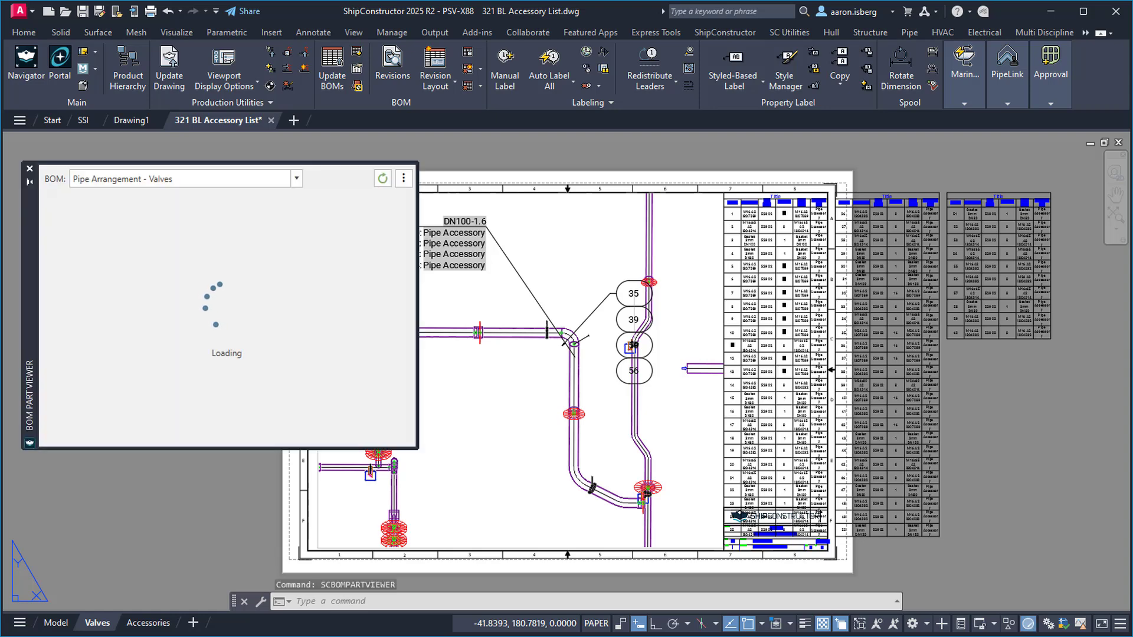
click(579, 363)
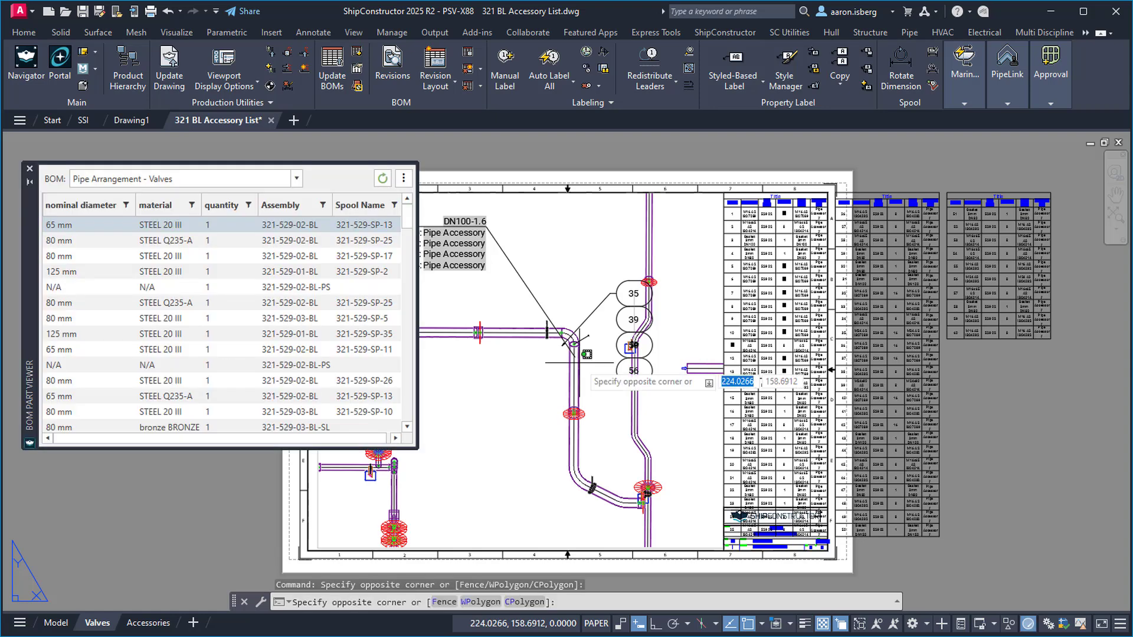
click(579, 363)
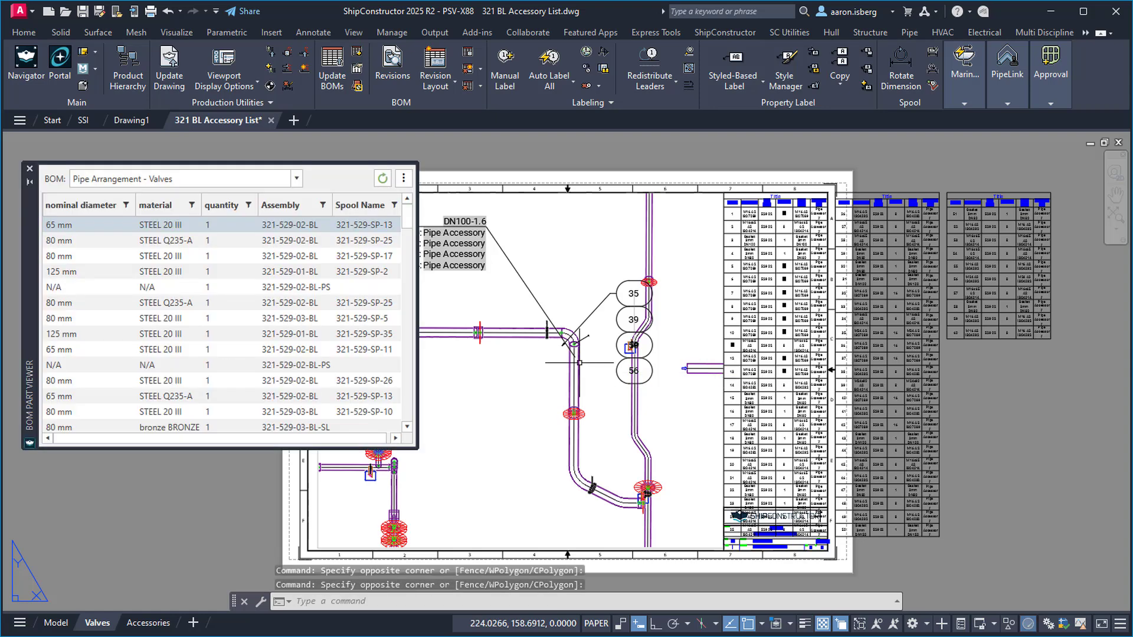
double_click(579, 363)
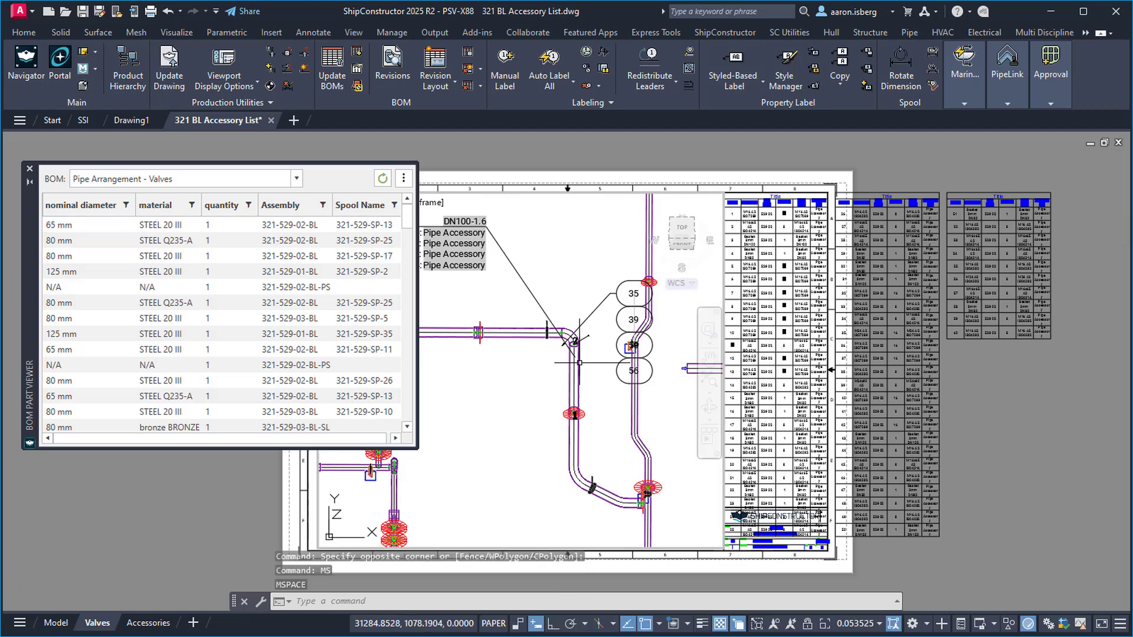
click(579, 363)
scroll(206, 408, down, 1)
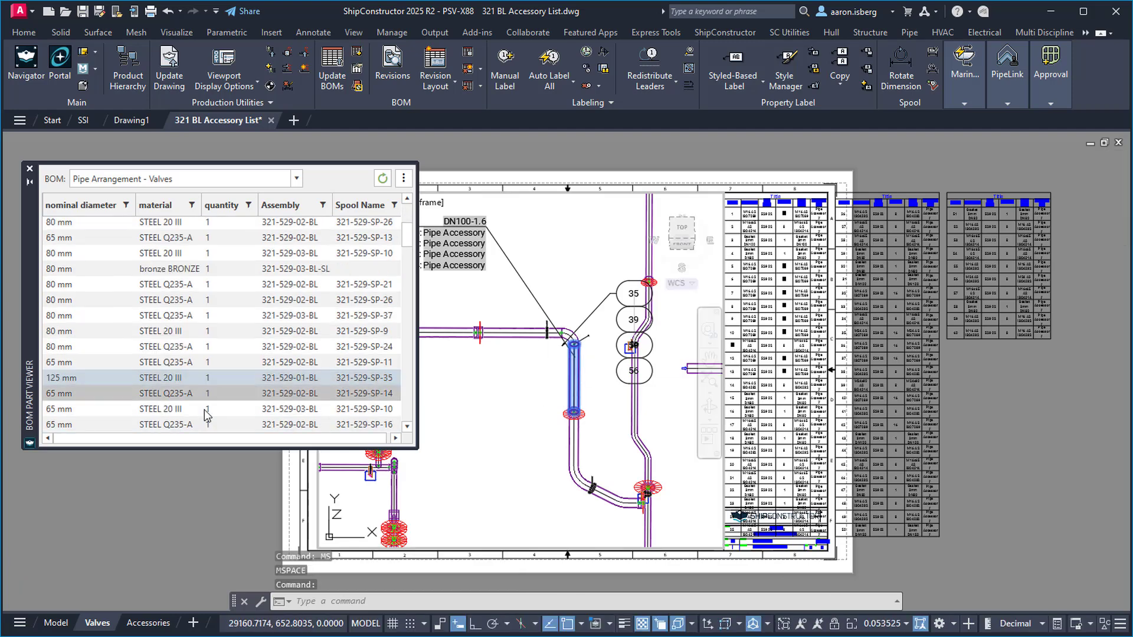
right_click(209, 377)
click(235, 389)
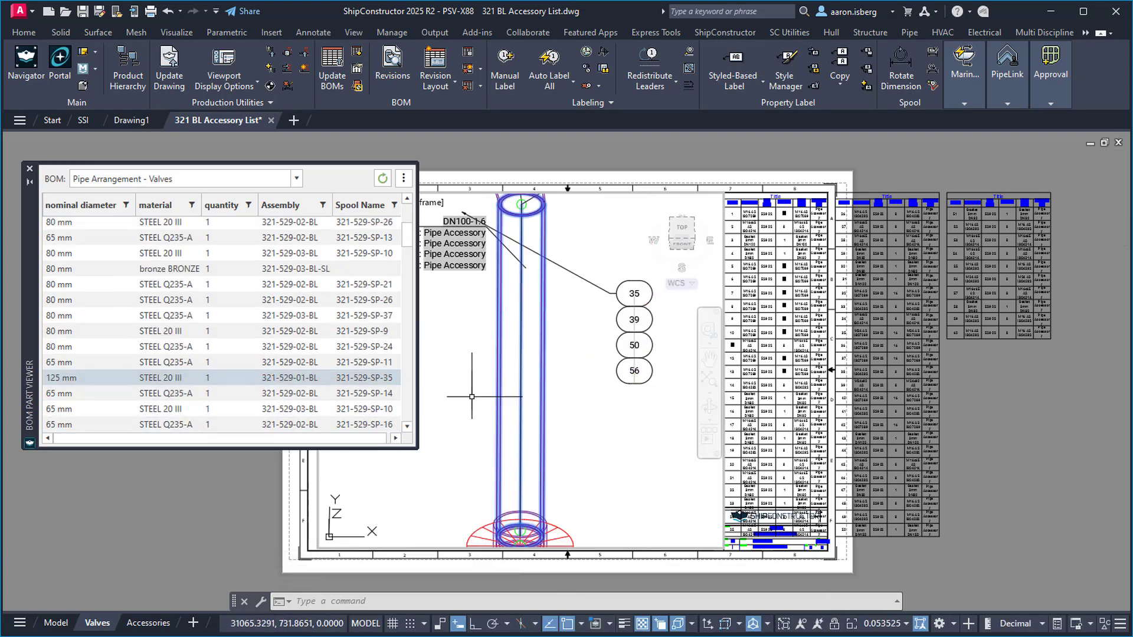
On the Model tab, zoom the 3D view onto the 125 mm pipe
scroll(521, 414, down, 4)
click(56, 623)
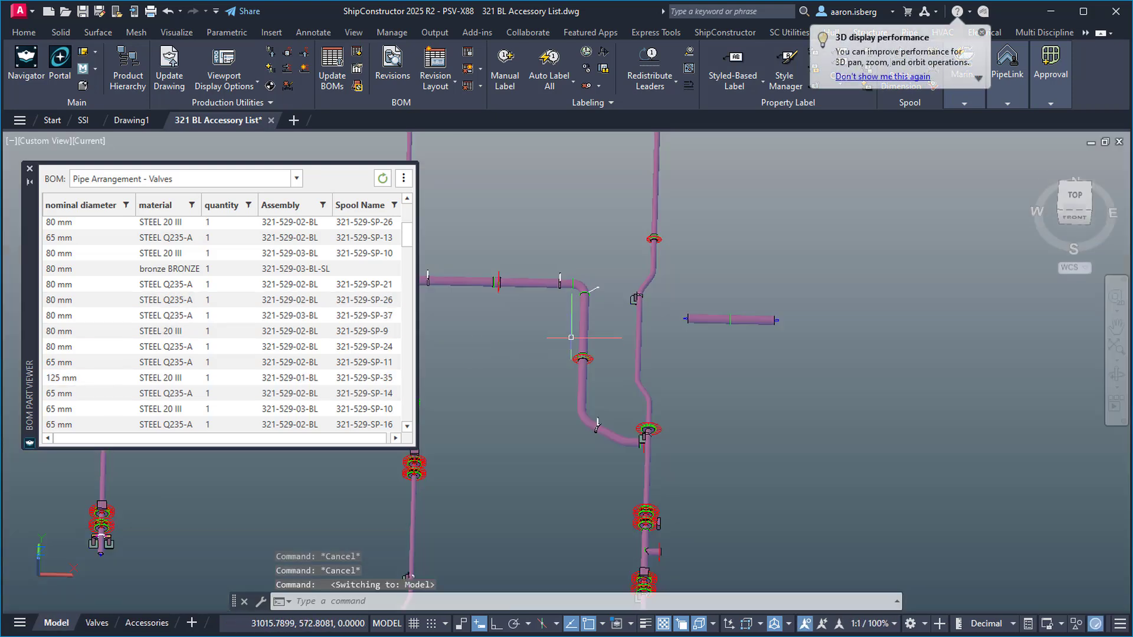
click(581, 325)
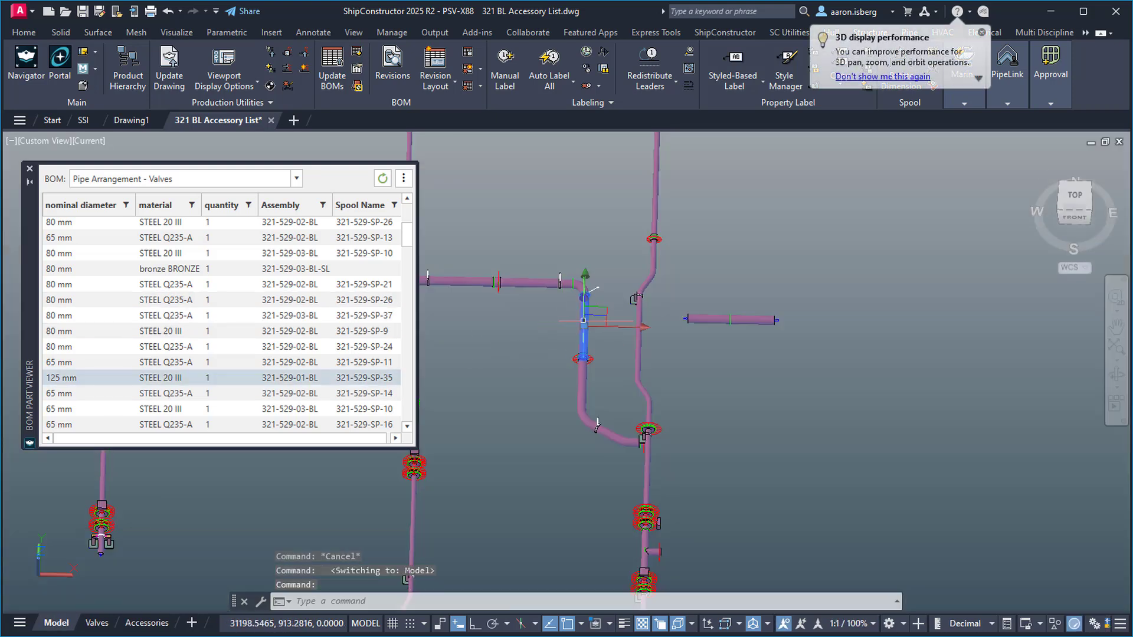
right_click(220, 378)
click(236, 391)
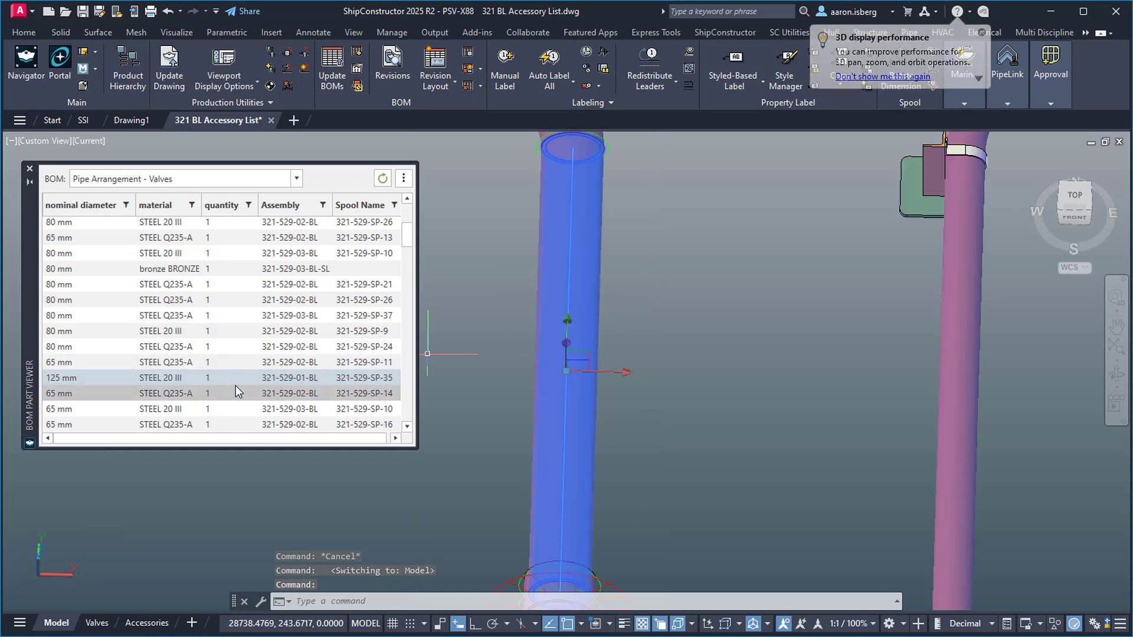
scroll(697, 341, down, 3)
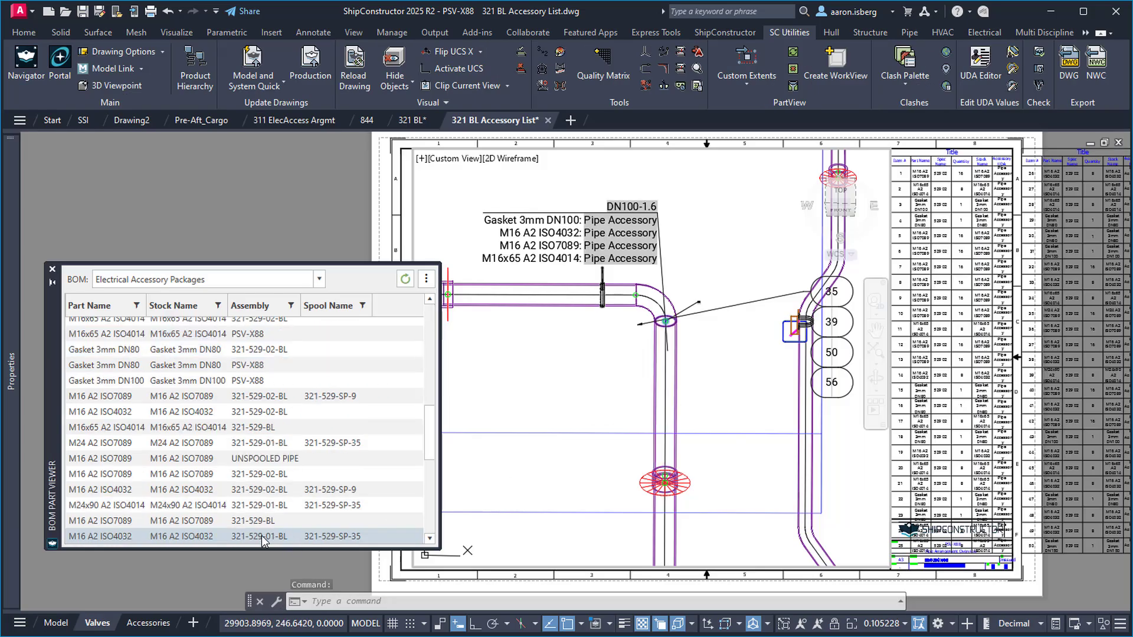
Load valve part 321-529-BL-164 in Portal and scroll its properties down to Weights
right_click(258, 539)
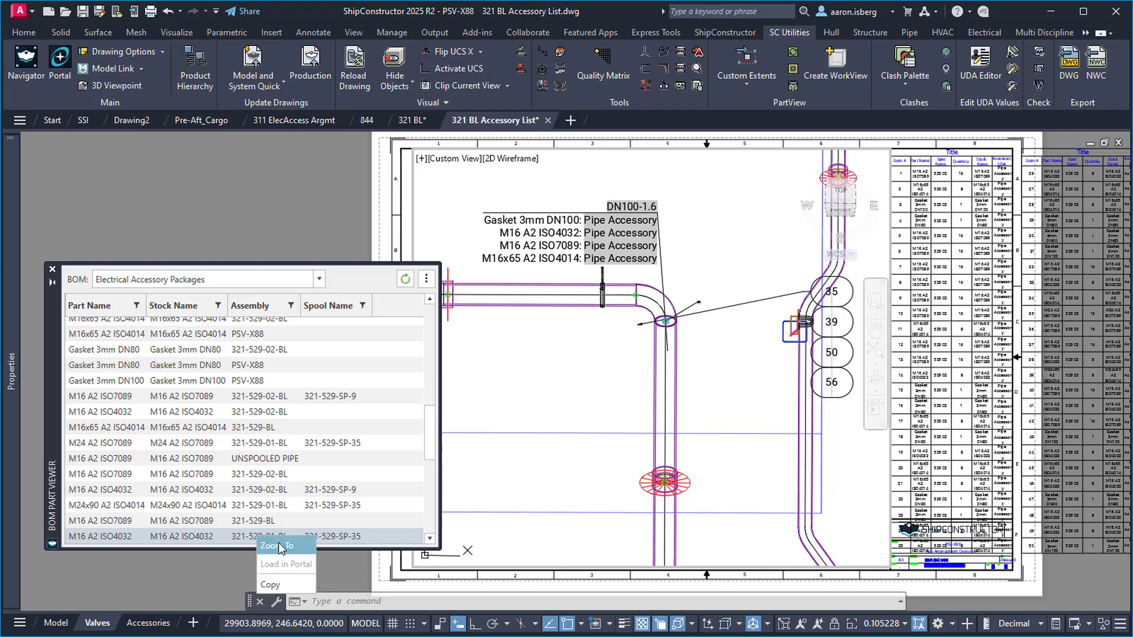
click(279, 544)
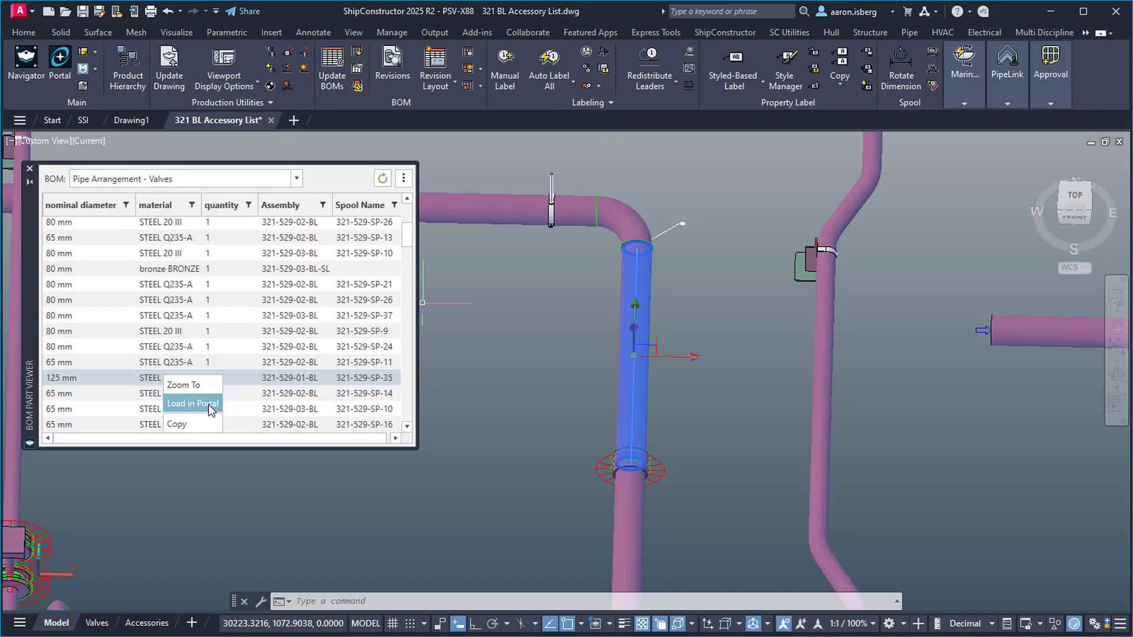
click(207, 405)
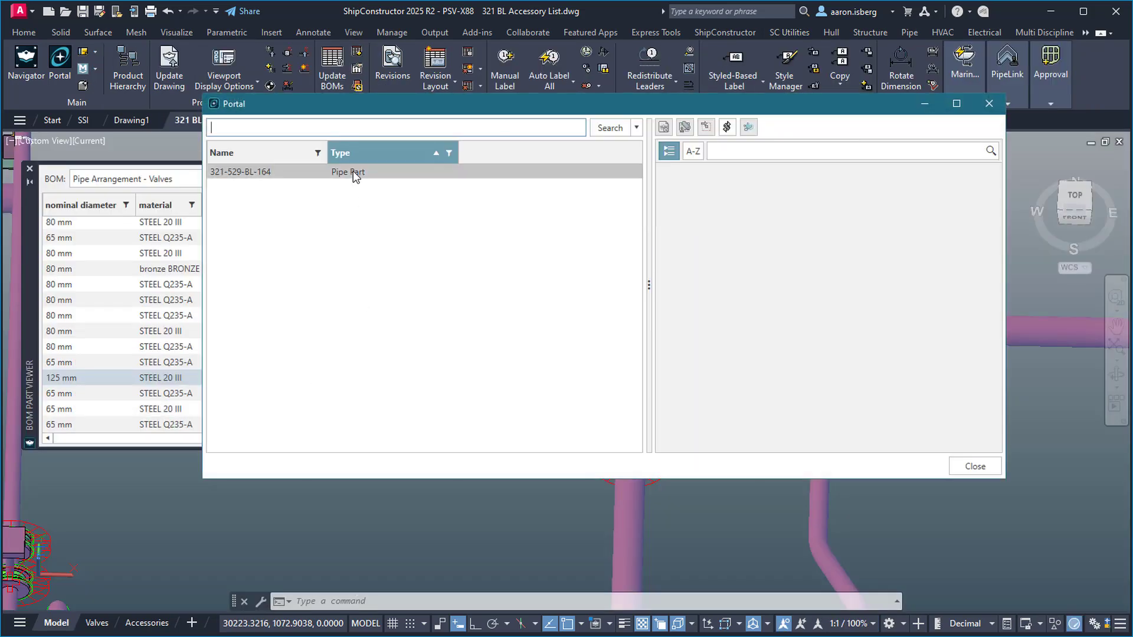
click(353, 171)
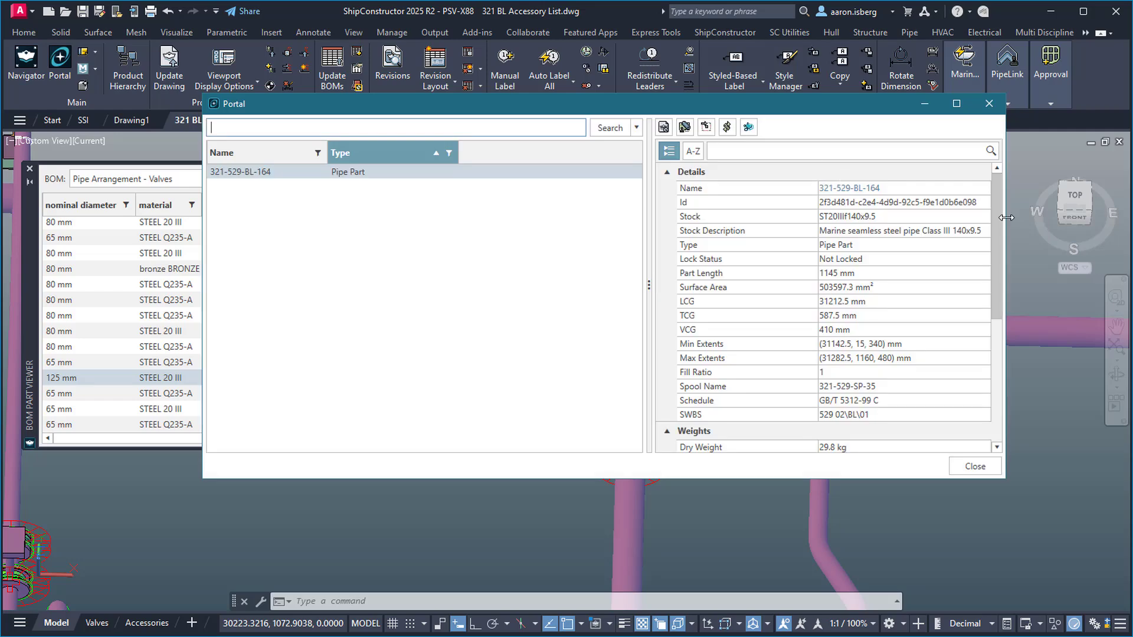
drag(996, 197, 993, 342)
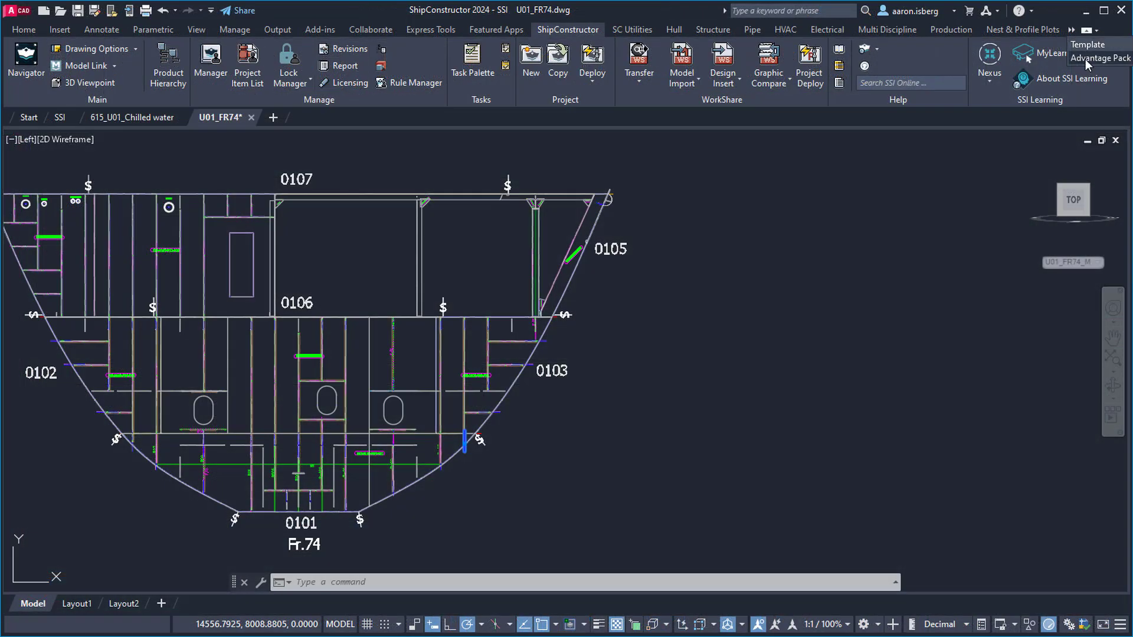
Show the 122-item Assembly - Erection Stage BOM list from the Advantage Pack tab
click(1085, 59)
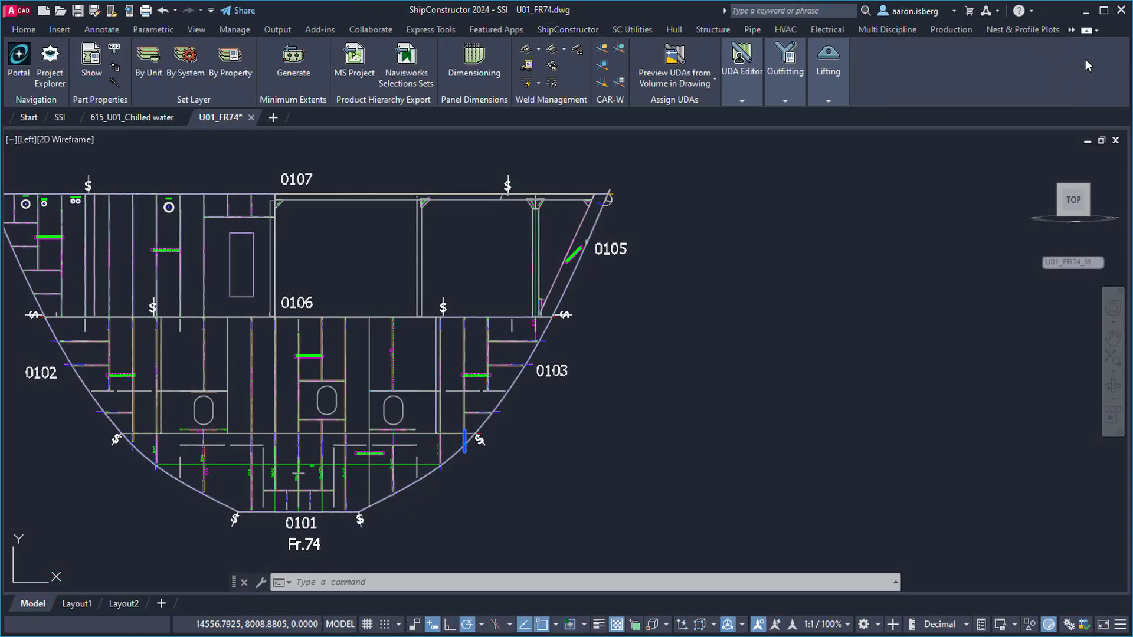
click(90, 63)
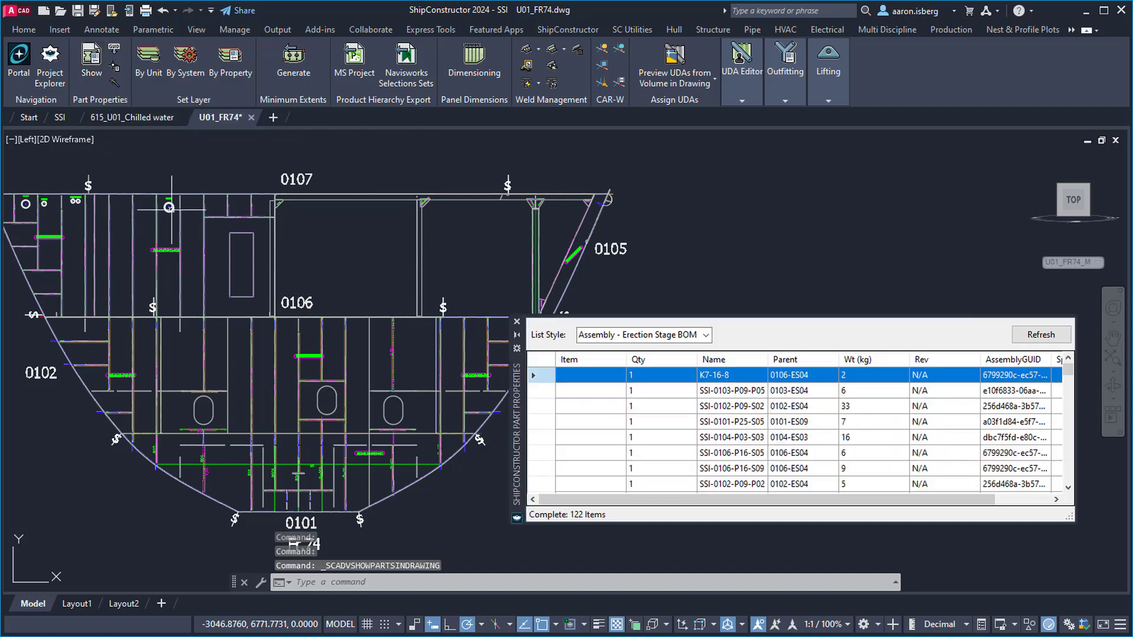
drag(615, 499, 690, 506)
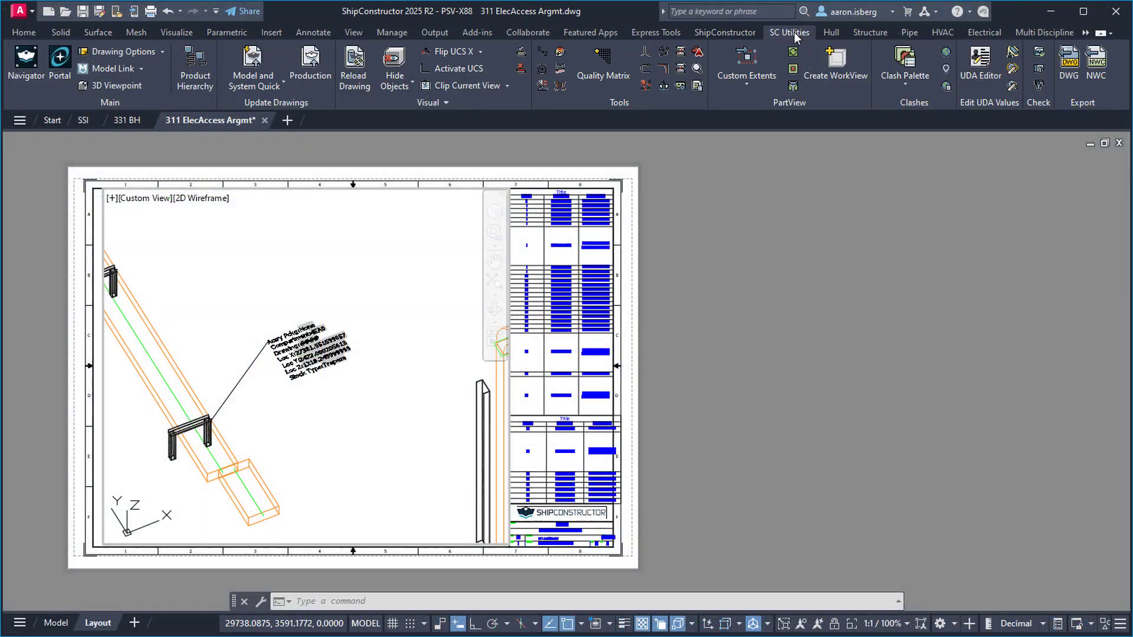
Load 311-ELSUP-170 from the Electrical Accessory Packages BOM into Portal, then open Compartment Manager
click(698, 86)
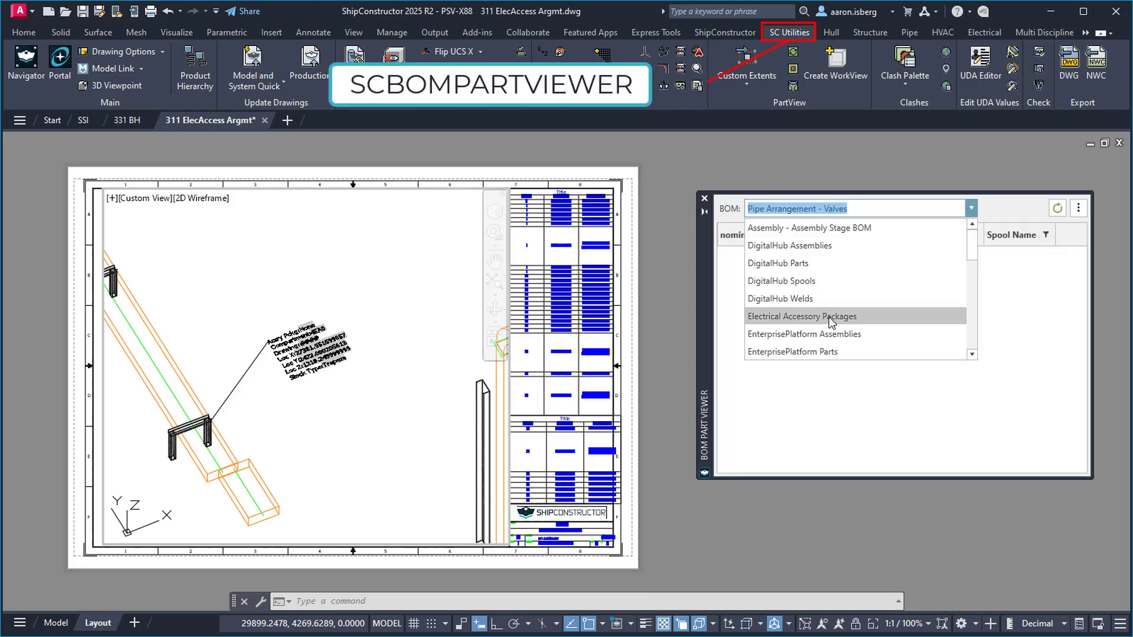
click(834, 316)
click(842, 454)
right_click(847, 458)
click(861, 483)
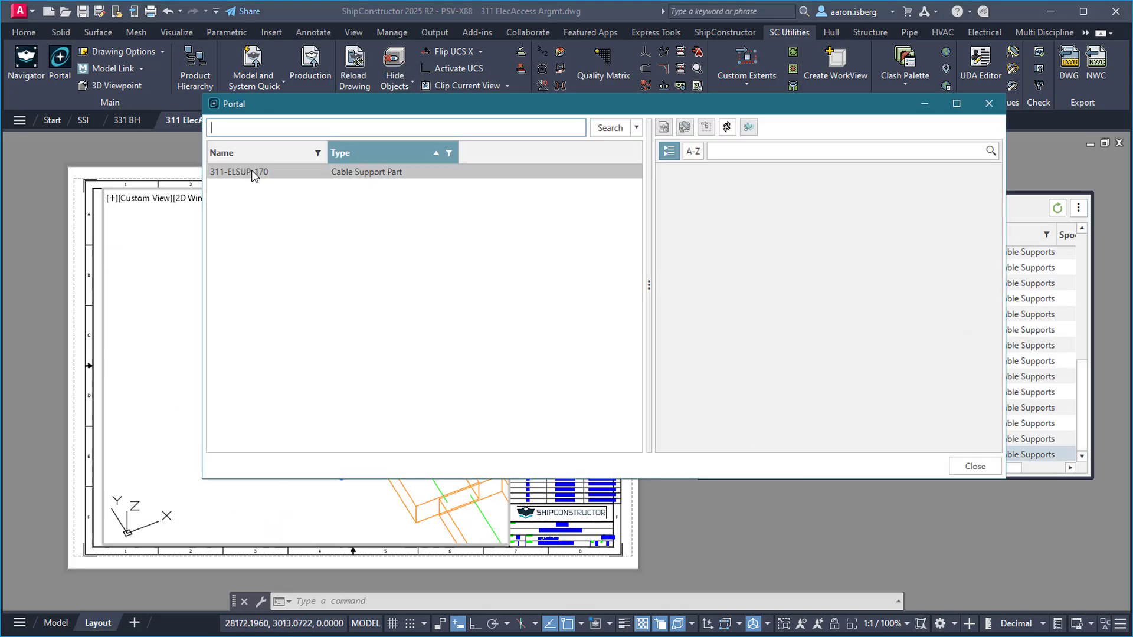
scroll(885, 436, down, 1)
click(888, 441)
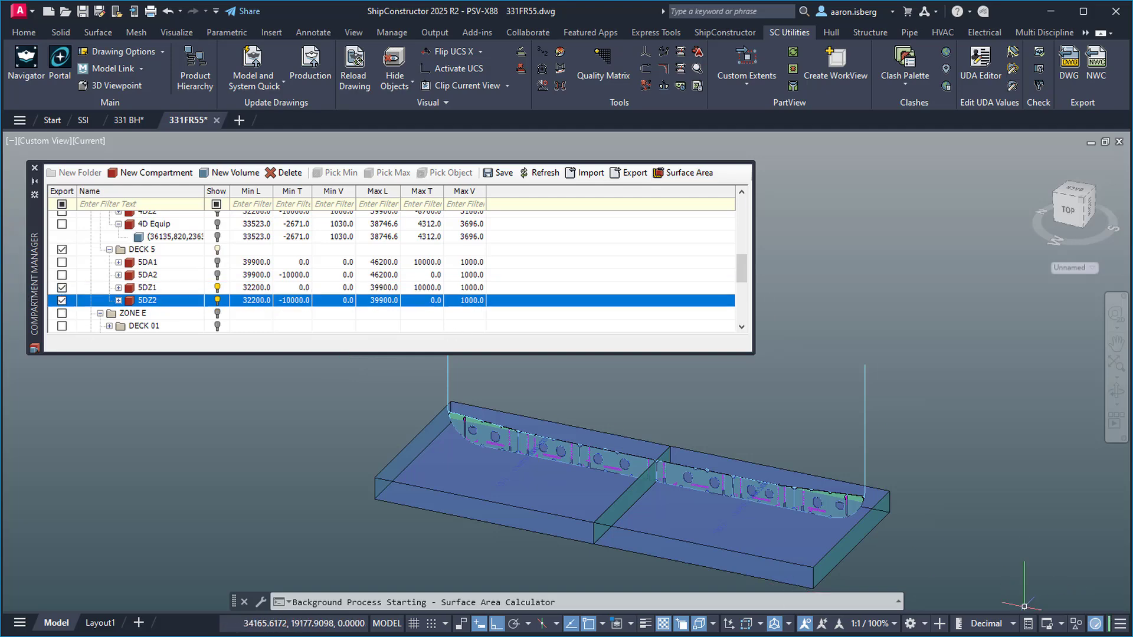
Run a surface area report on ZONE D, DECK 5 compartments 5DZ1 and 5DZ2
click(682, 174)
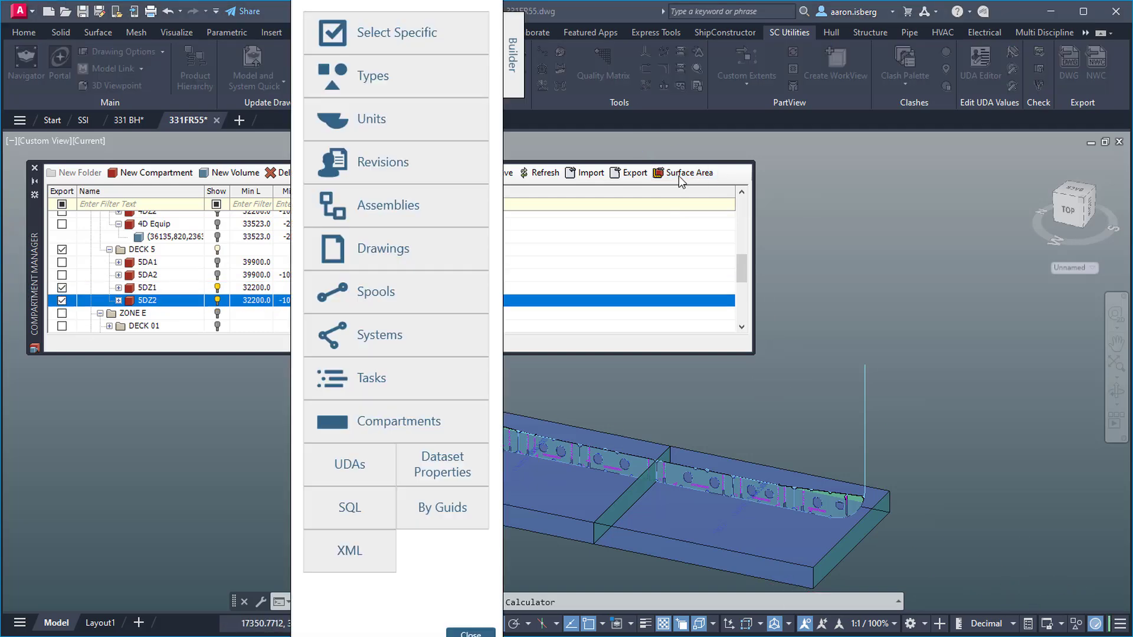
click(314, 258)
click(322, 322)
scroll(380, 322, down, 1)
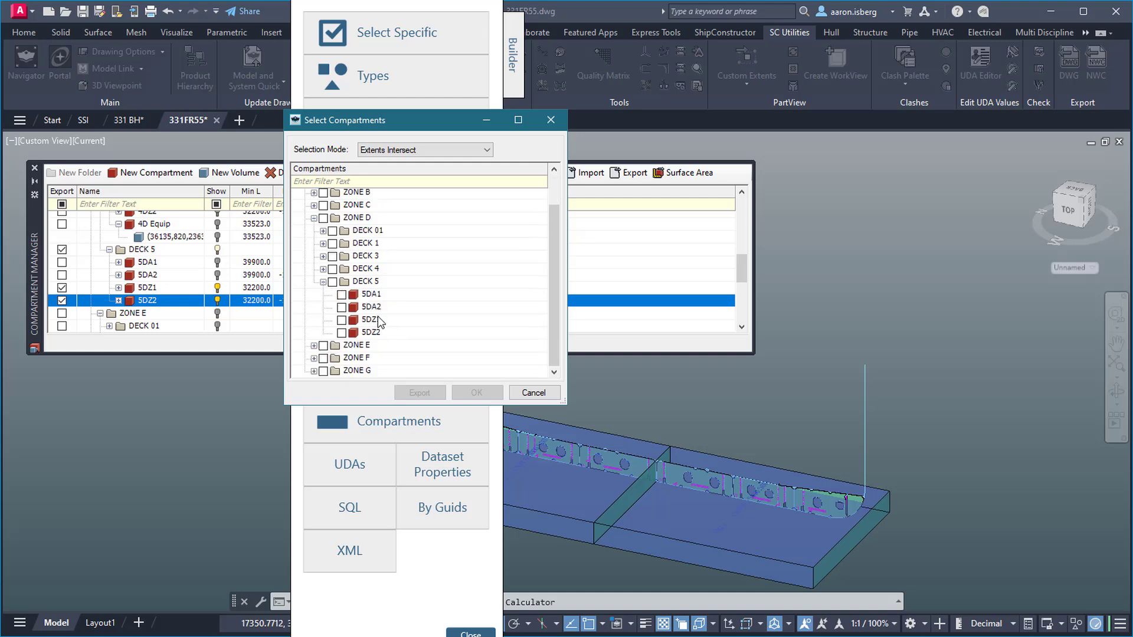
click(341, 333)
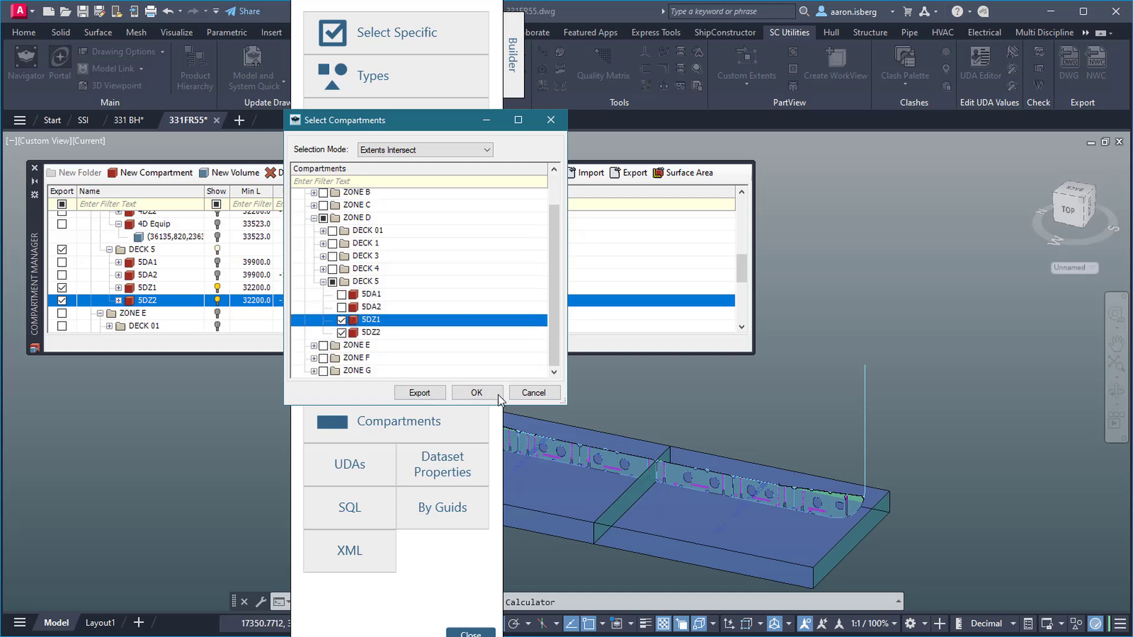
click(489, 397)
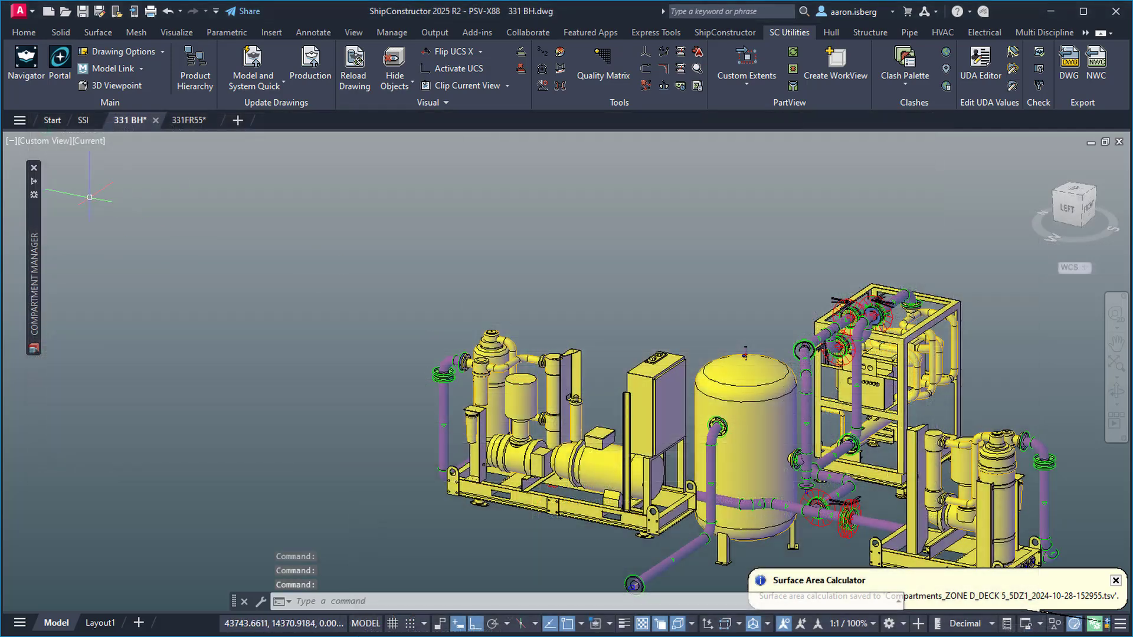
Export the surface area report for ZONE D, DECK 4, 4D Equip to a TSV file
mouse_move(37, 187)
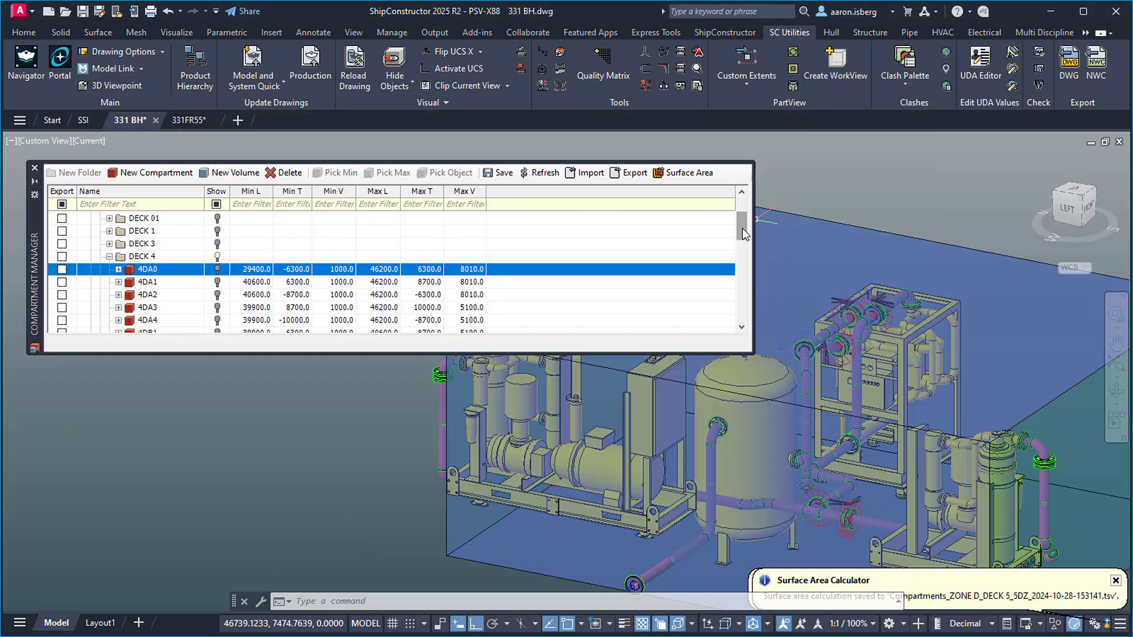
scroll(745, 233, down, 3)
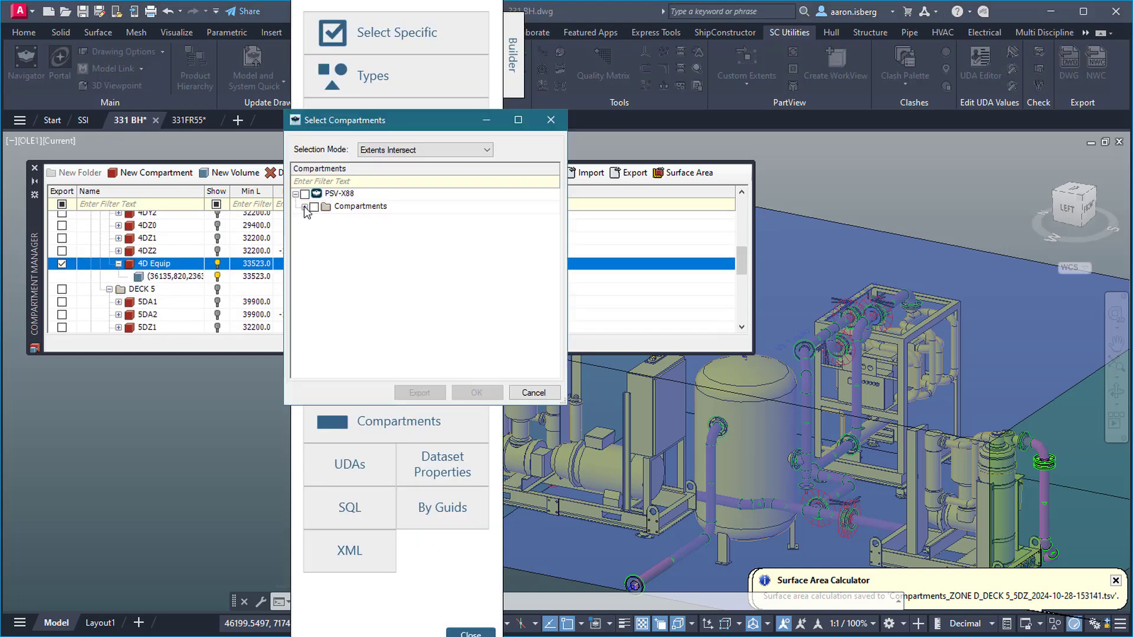
click(305, 207)
click(313, 258)
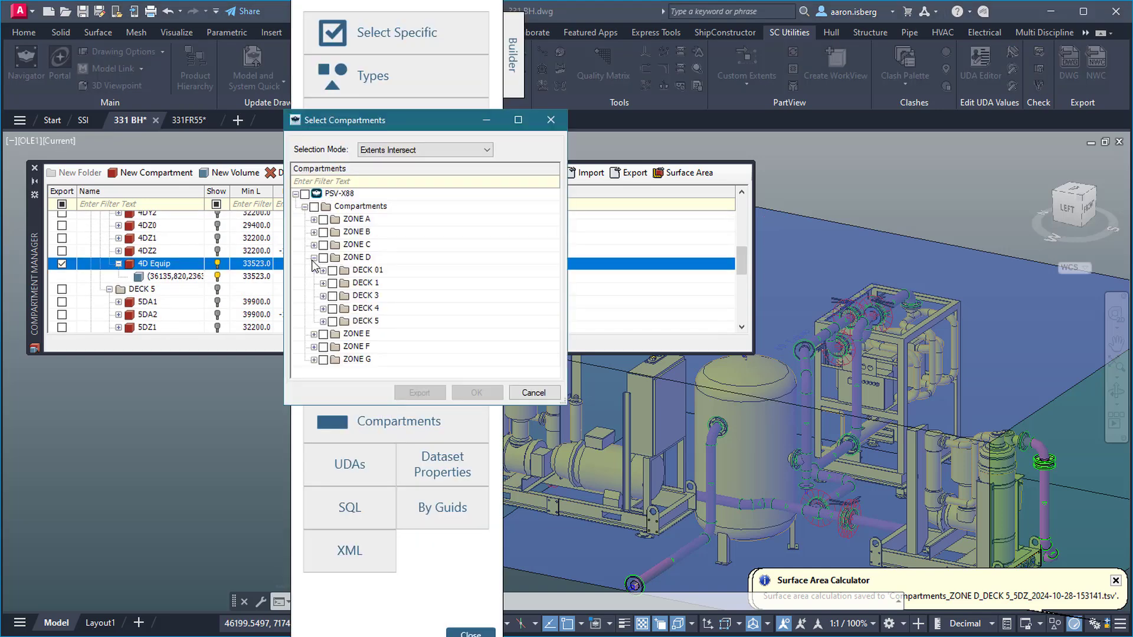
click(323, 308)
scroll(371, 326, down, 1)
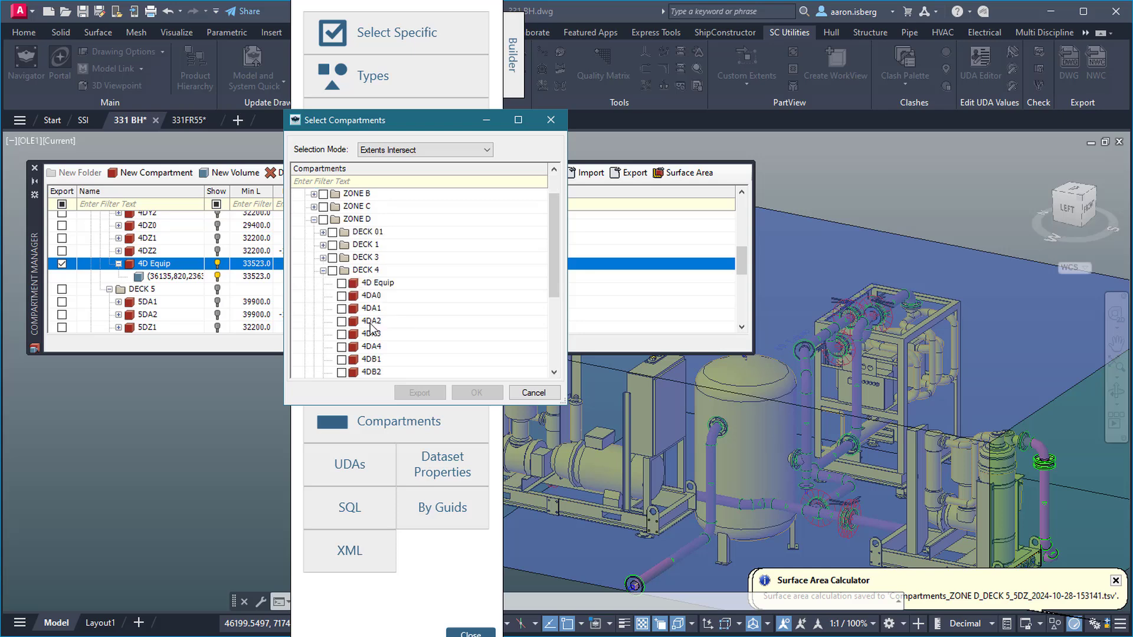
click(342, 284)
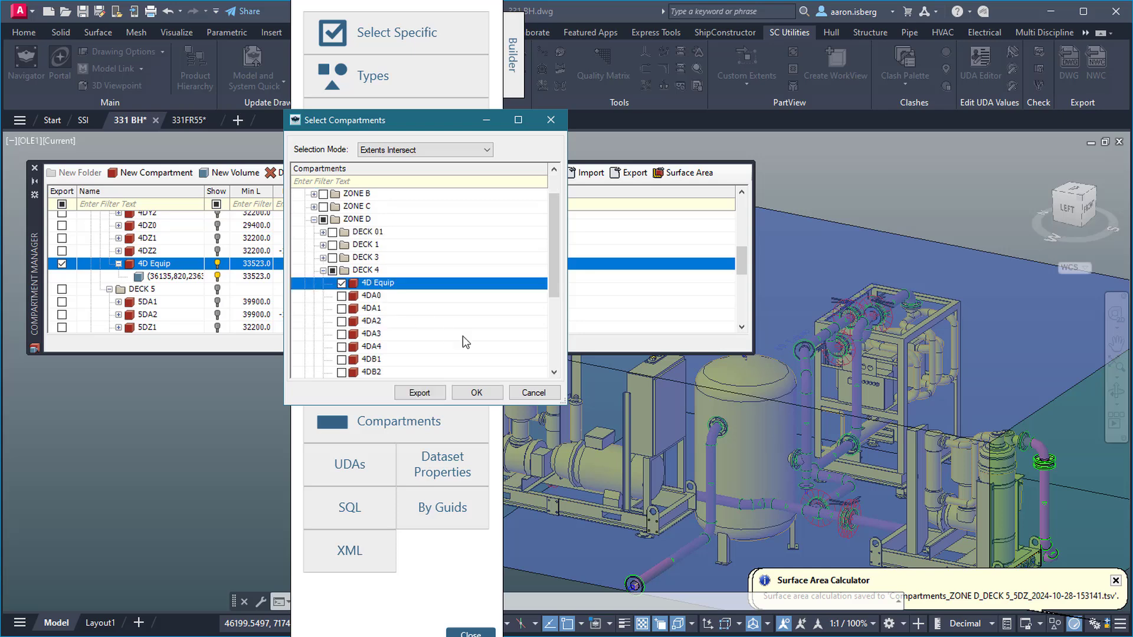
click(484, 393)
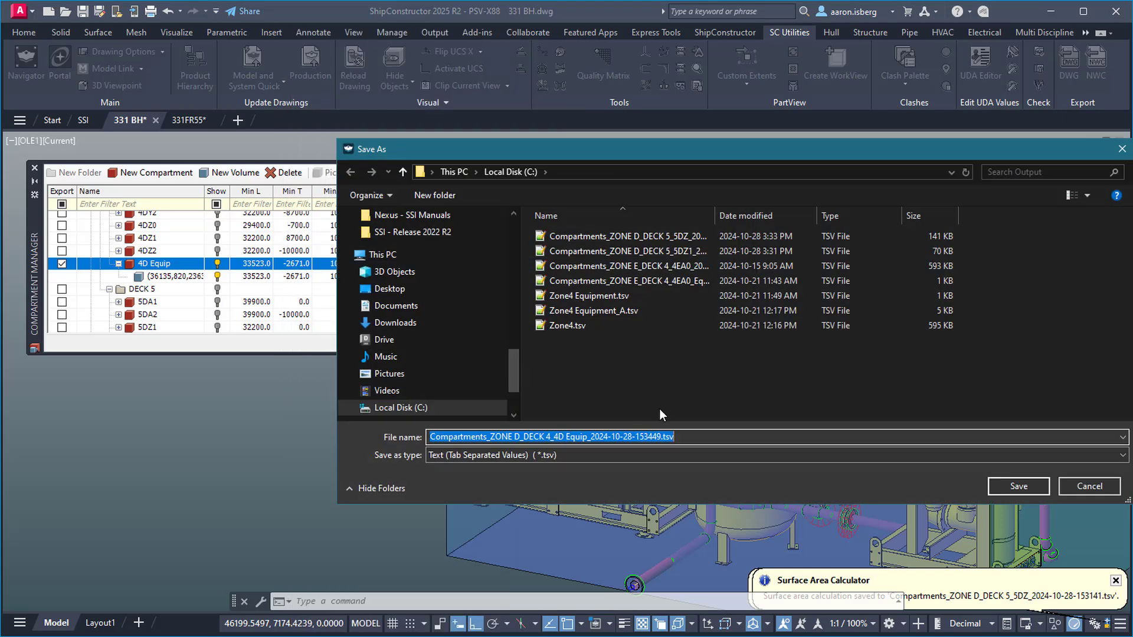
click(1041, 487)
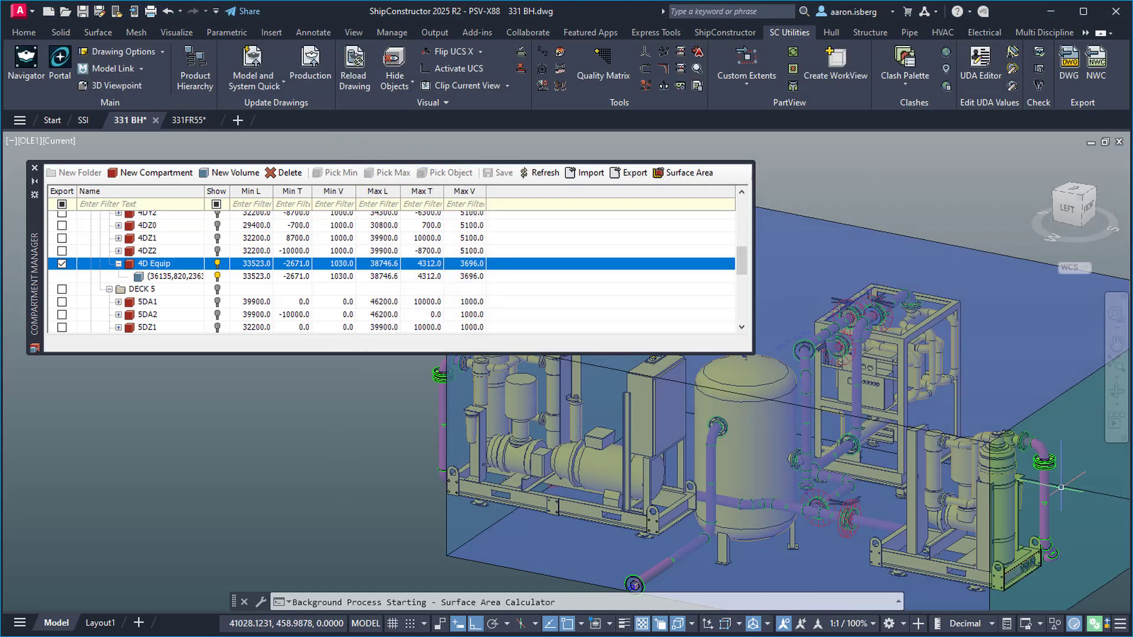
click(1096, 622)
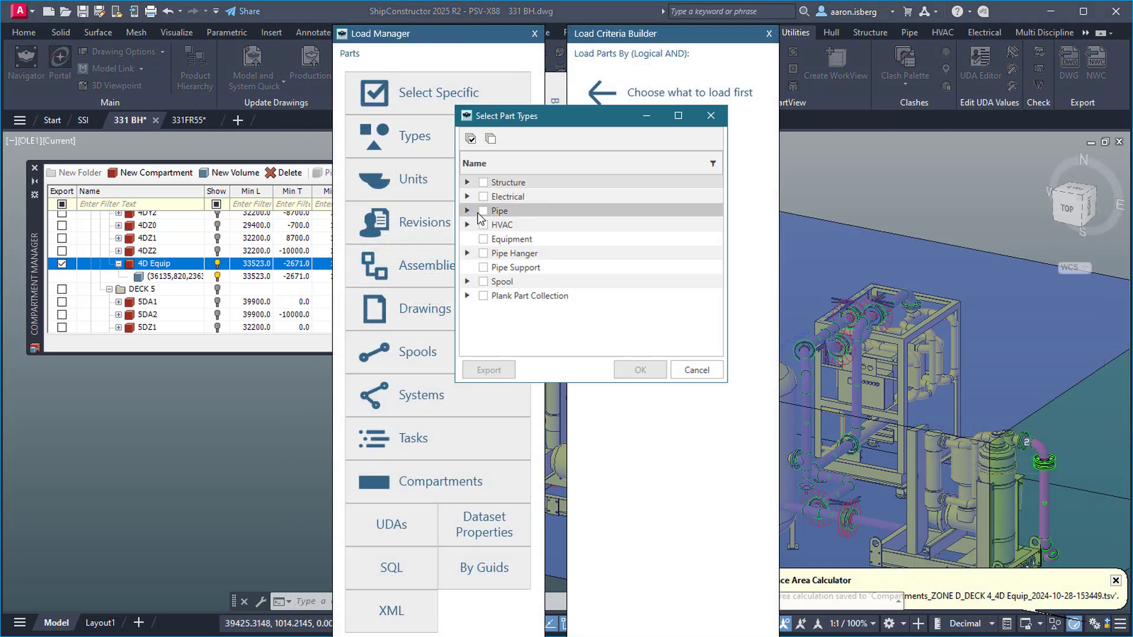
Add a Types load criterion for Pipe, Pipe Hanger and Pipe Support parts
click(483, 210)
click(483, 253)
click(483, 267)
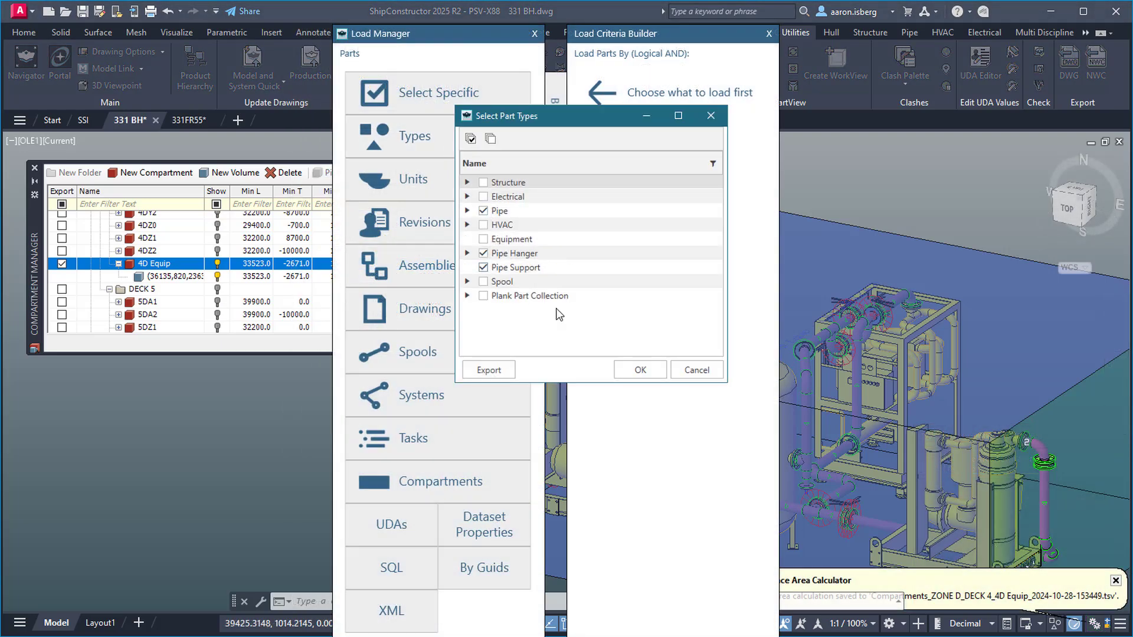
click(640, 370)
Add a Drawings criterion marking three piping drawings under unit 331 distributed systems
click(425, 308)
click(438, 92)
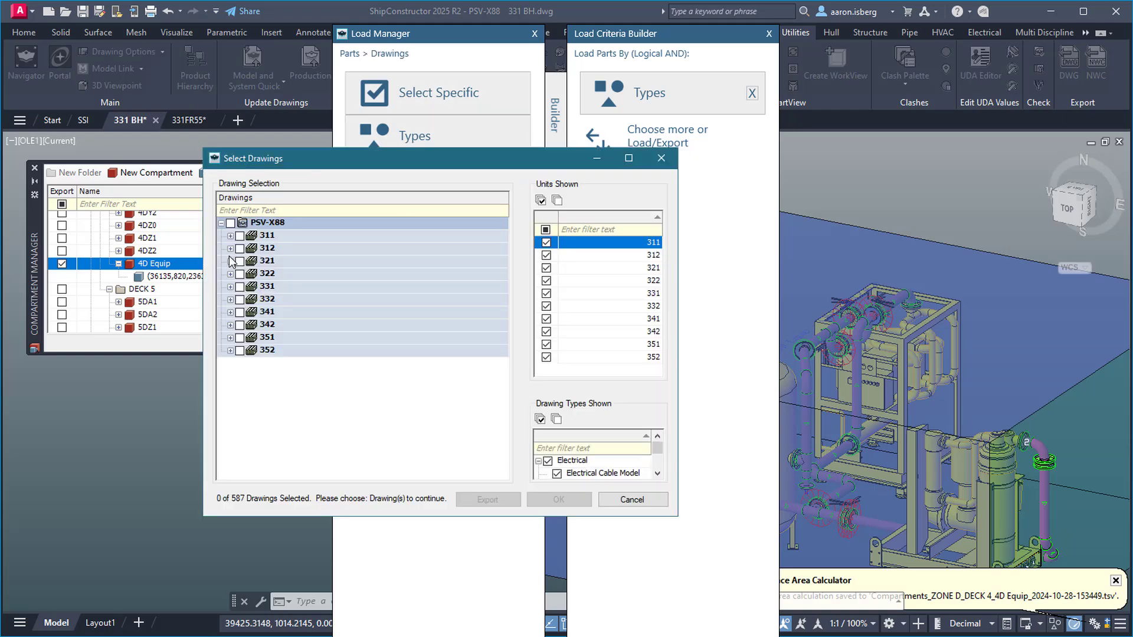
click(230, 287)
click(239, 312)
click(248, 325)
click(258, 337)
click(276, 363)
click(277, 376)
click(276, 389)
Confirm the drawings, add a compartments criterion, and select F167 to F178 in Excel
click(558, 499)
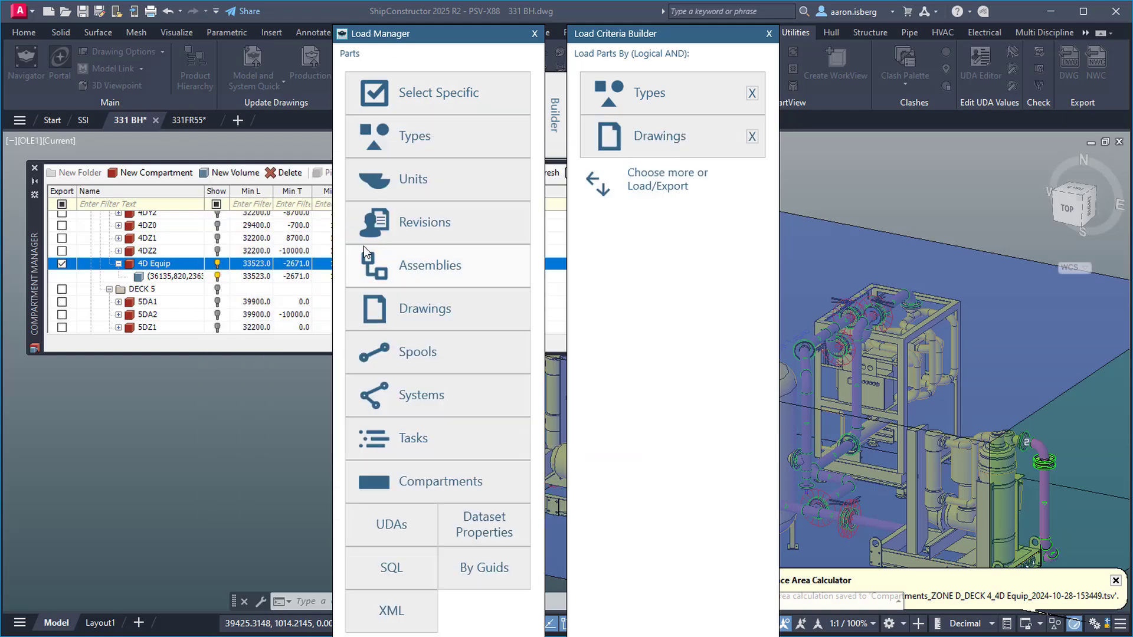
click(438, 480)
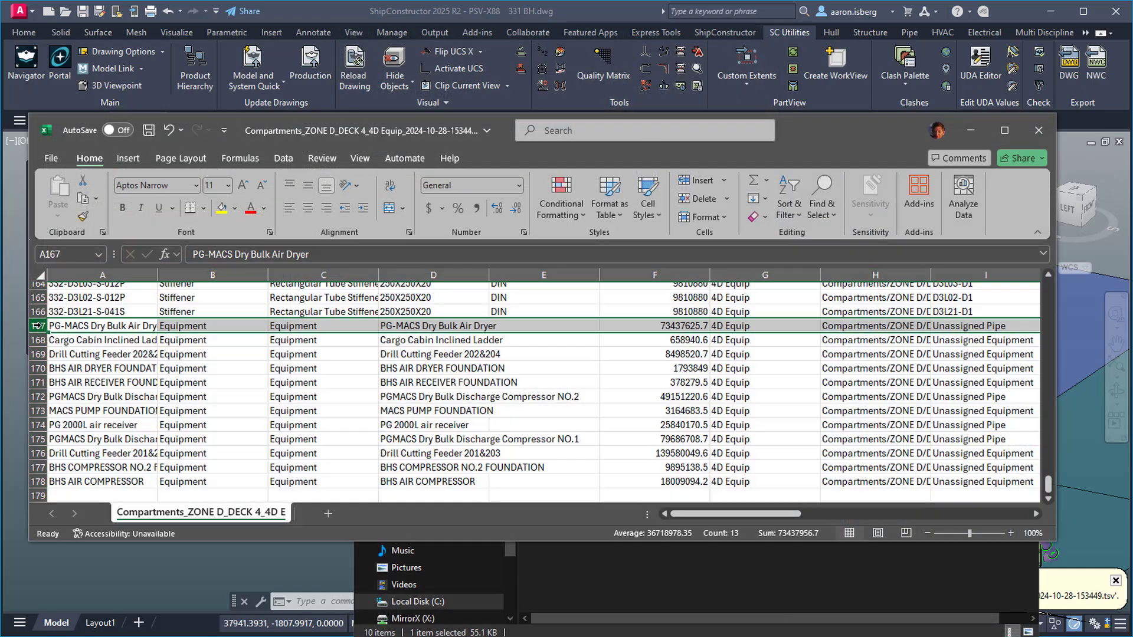
click(689, 328)
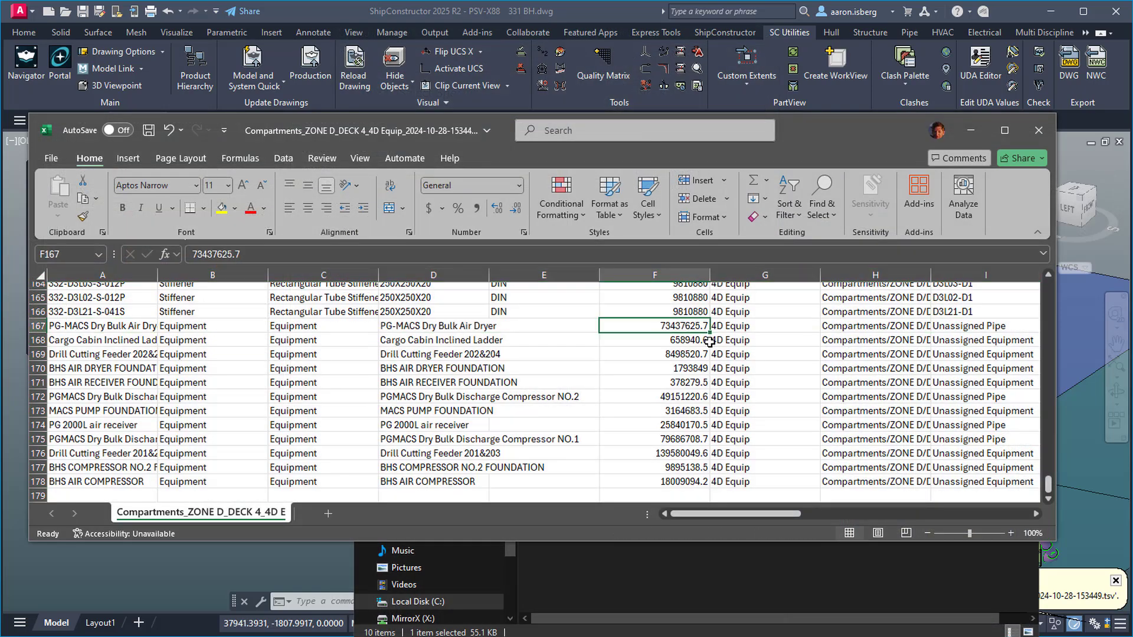
drag(710, 332, 706, 489)
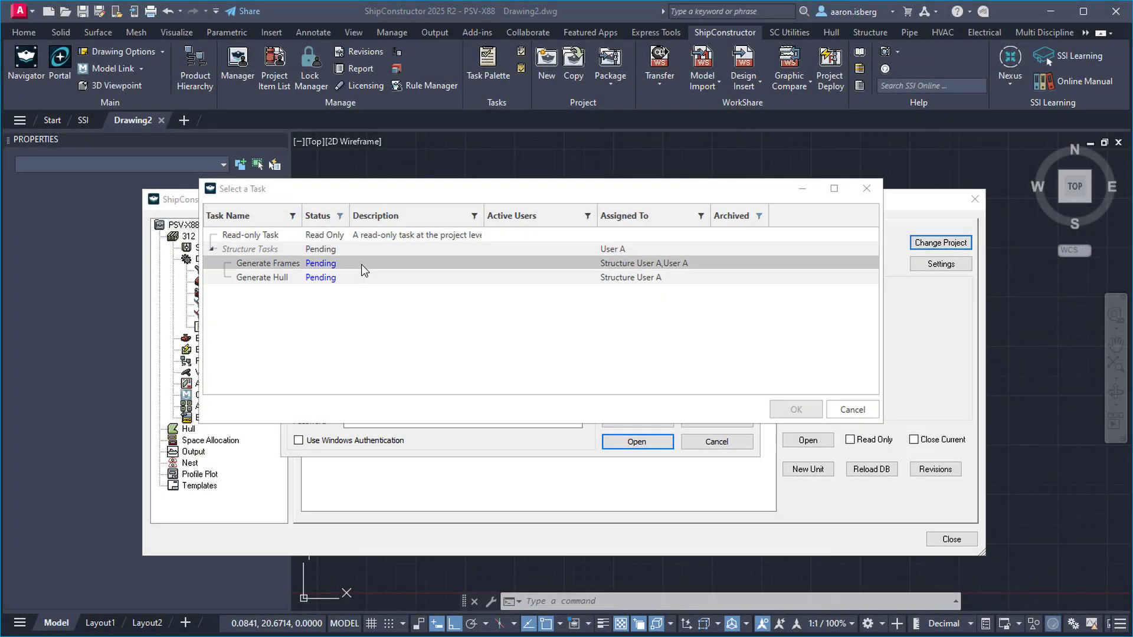
Start the Generate Frames task, then make Read-only Task active from the task list
click(361, 264)
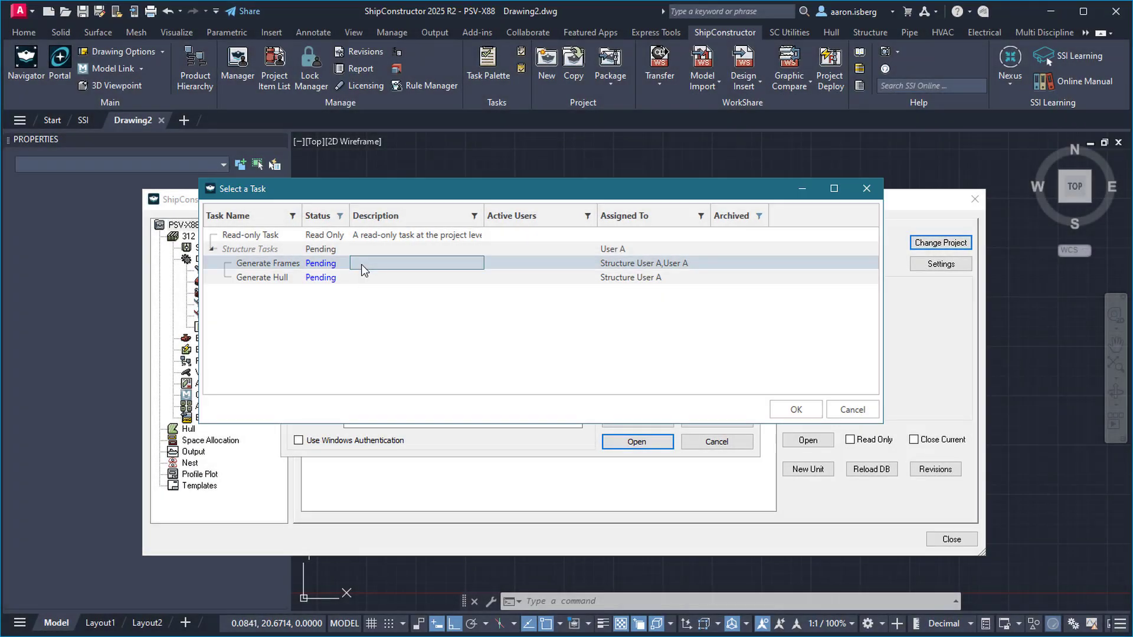
click(796, 409)
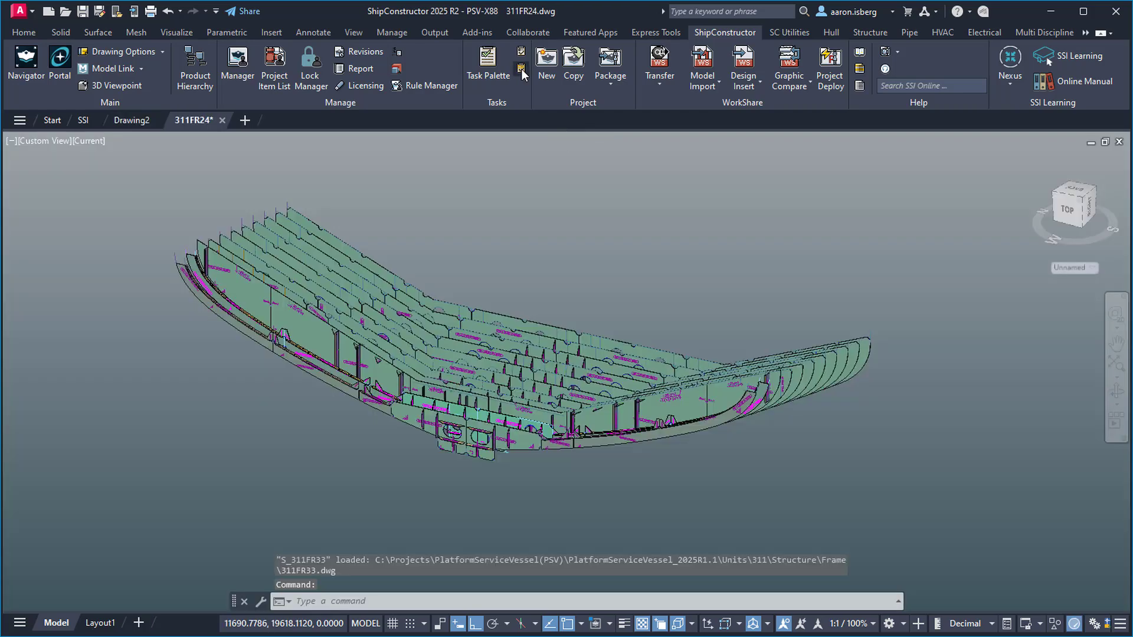
click(521, 69)
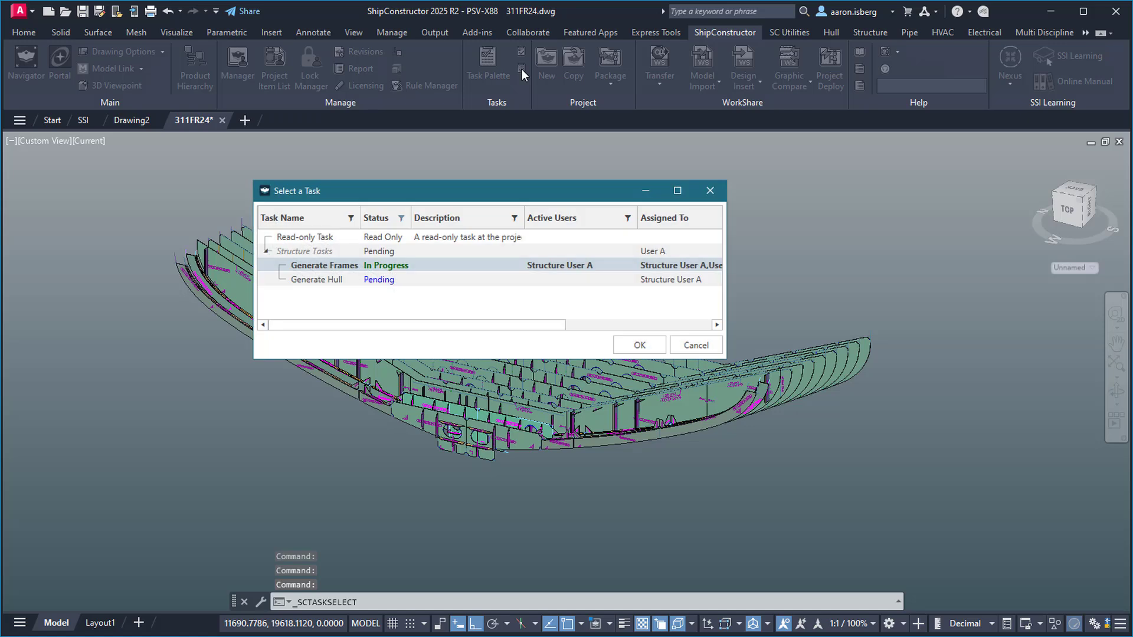
right_click(460, 266)
click(450, 266)
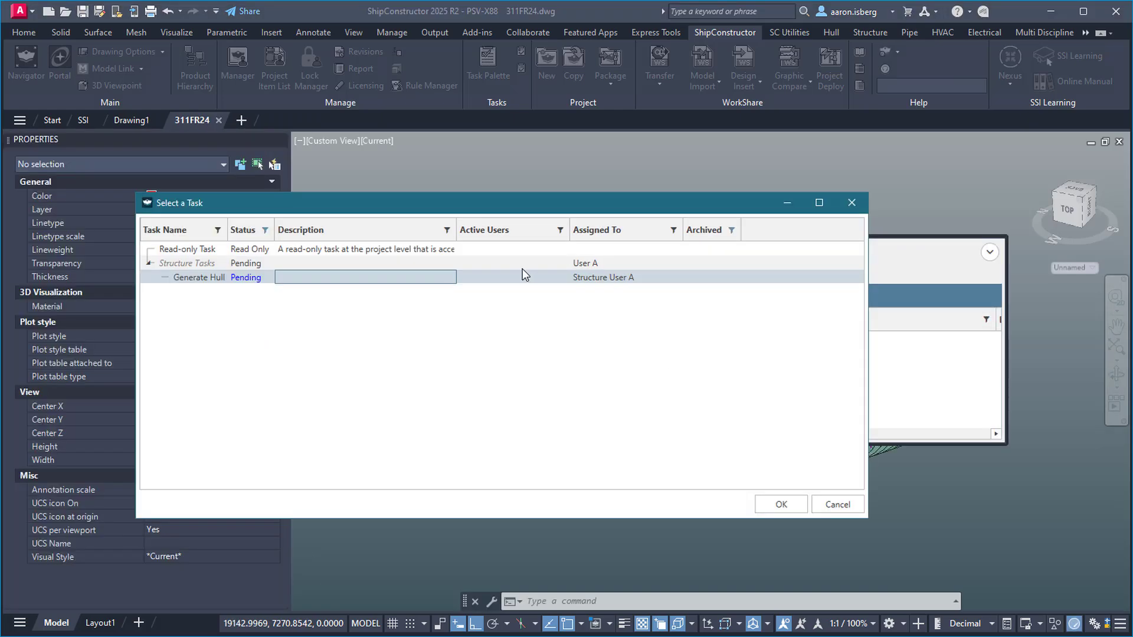
click(450, 250)
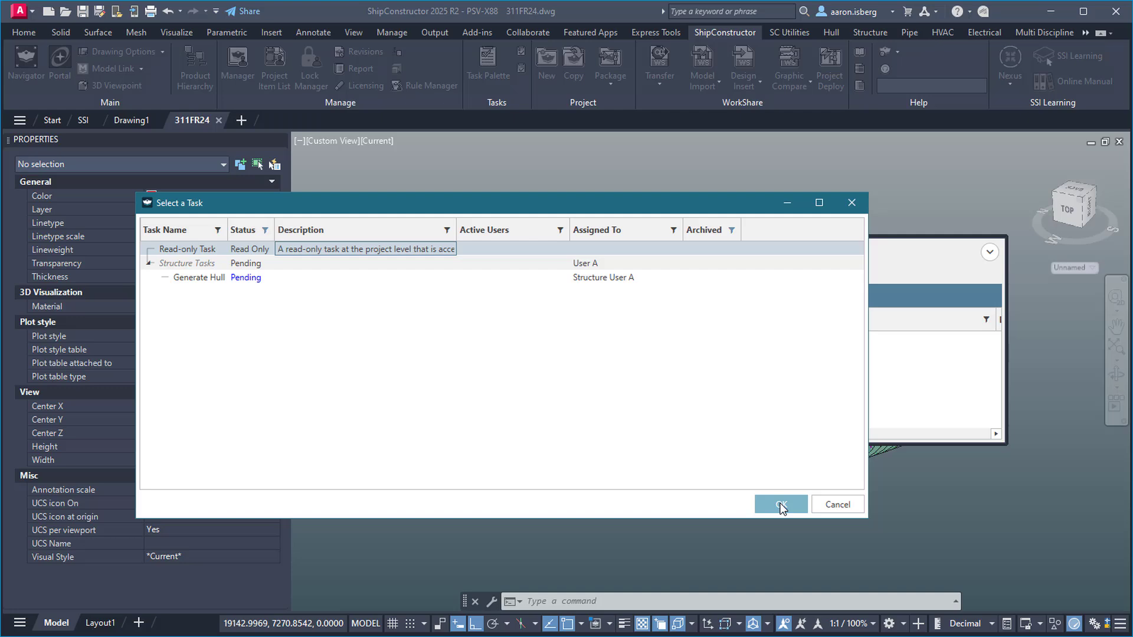
click(780, 505)
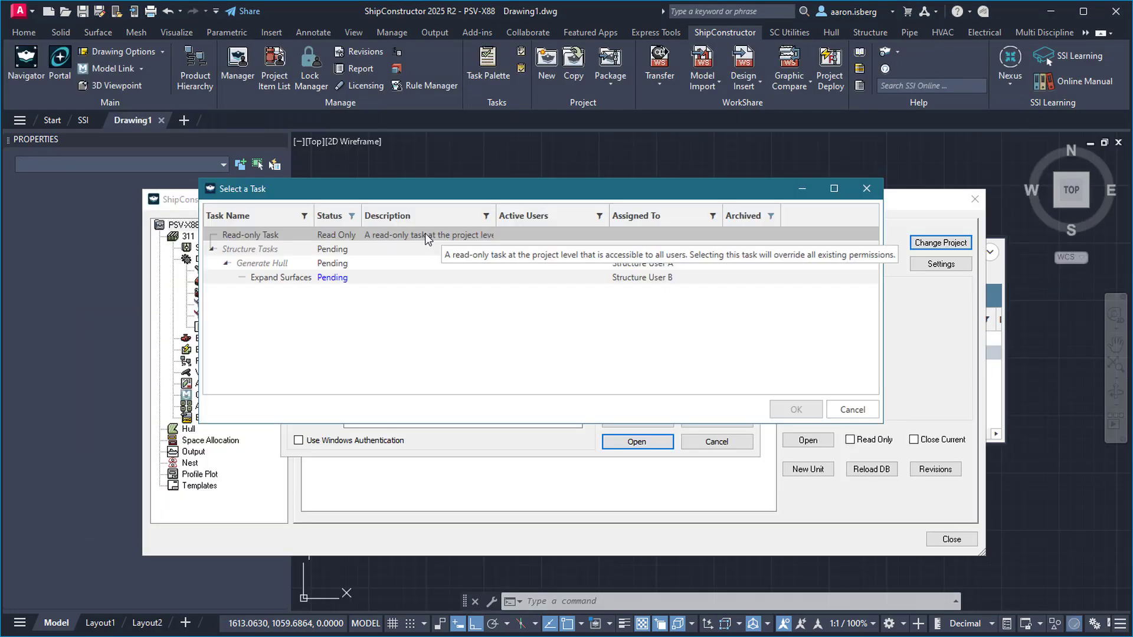
Under Read-only Task, detach every 311FR24 frame model link and dismiss the write-protected warning
click(425, 233)
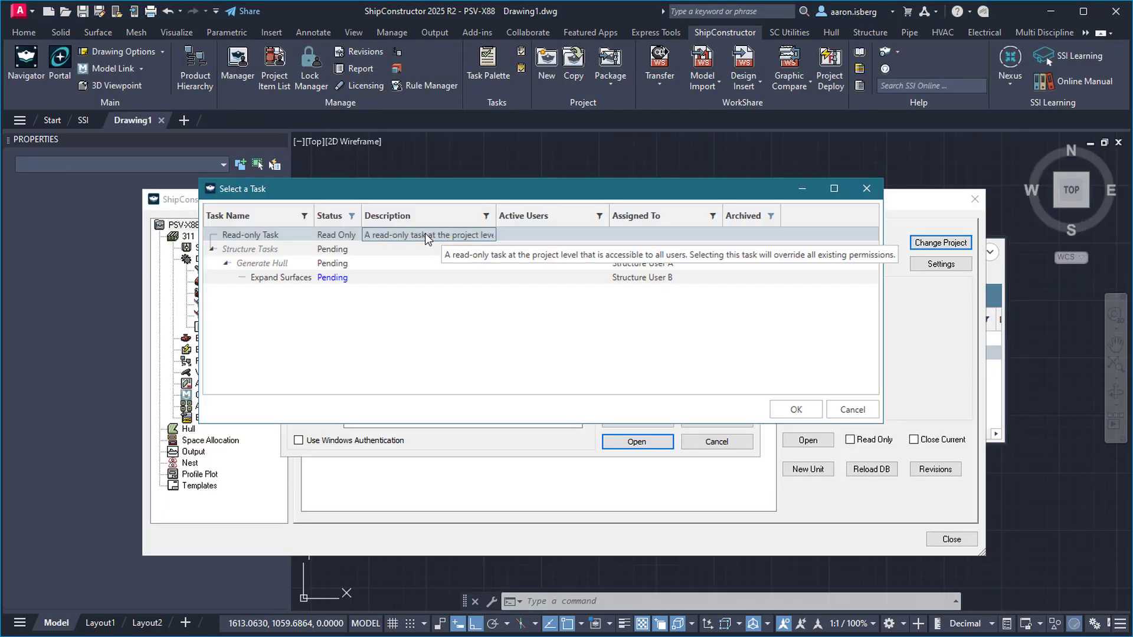
click(791, 409)
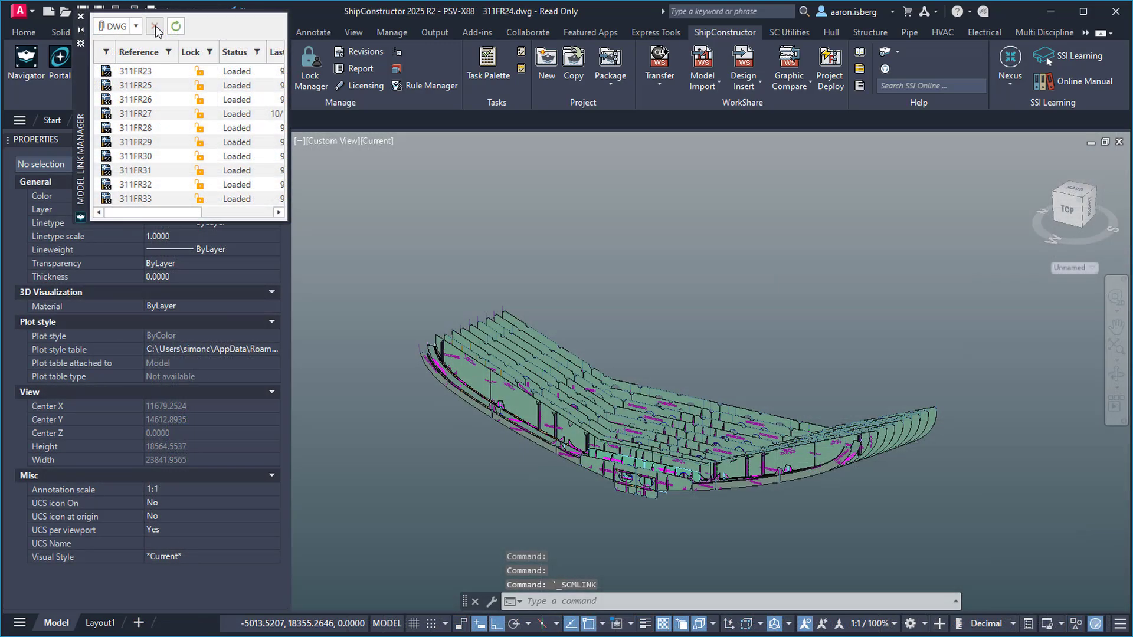
click(148, 70)
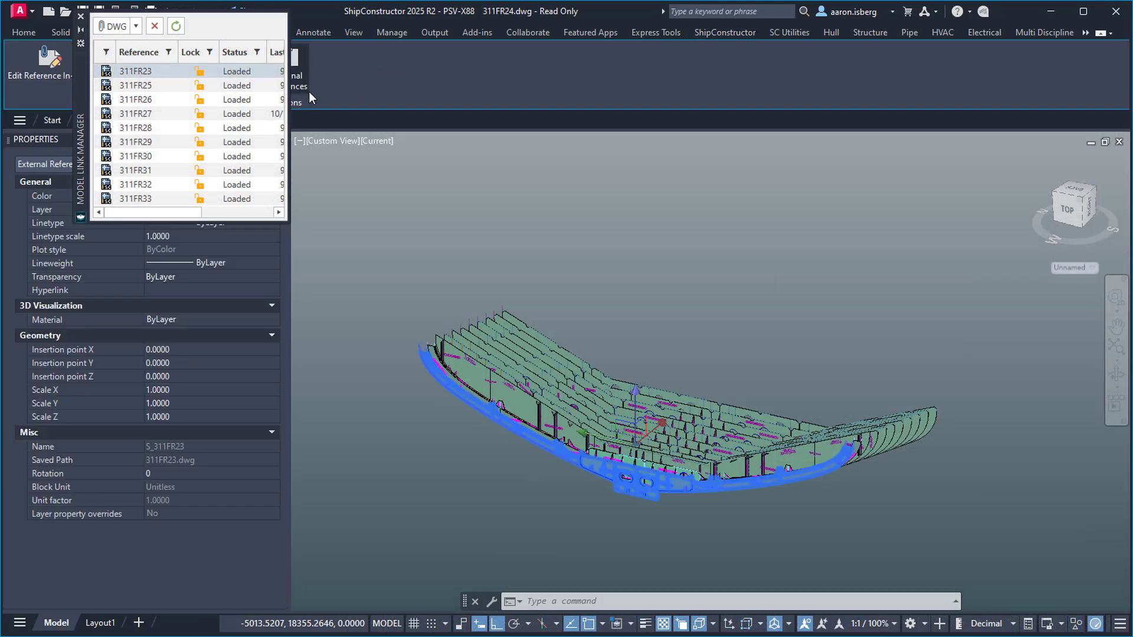
ctrl+click(164, 201)
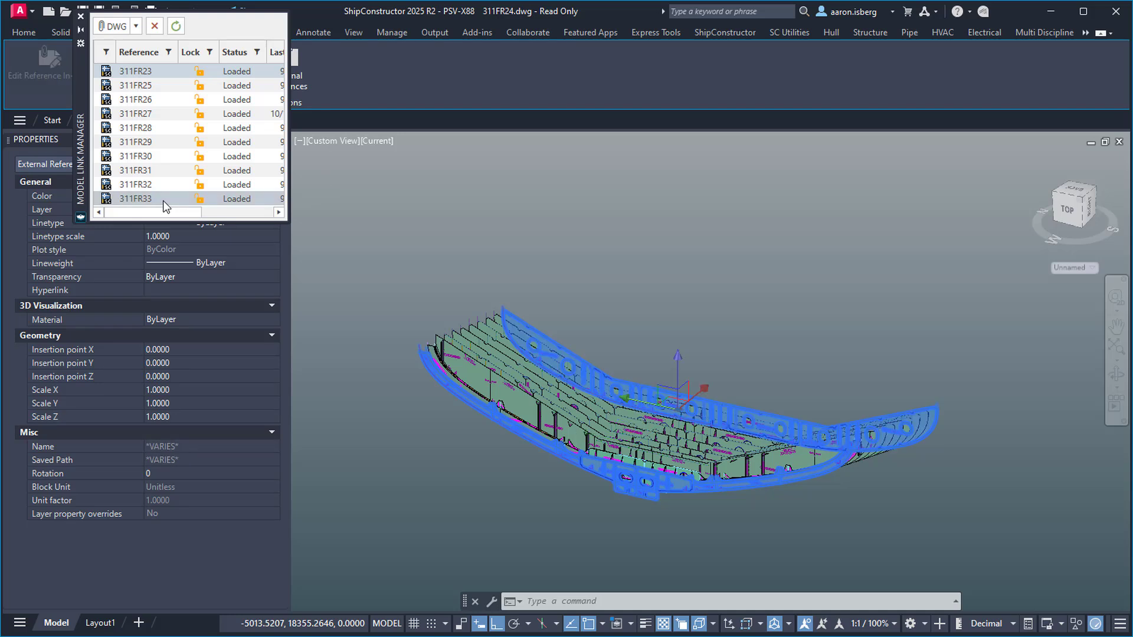
shift+click(153, 184)
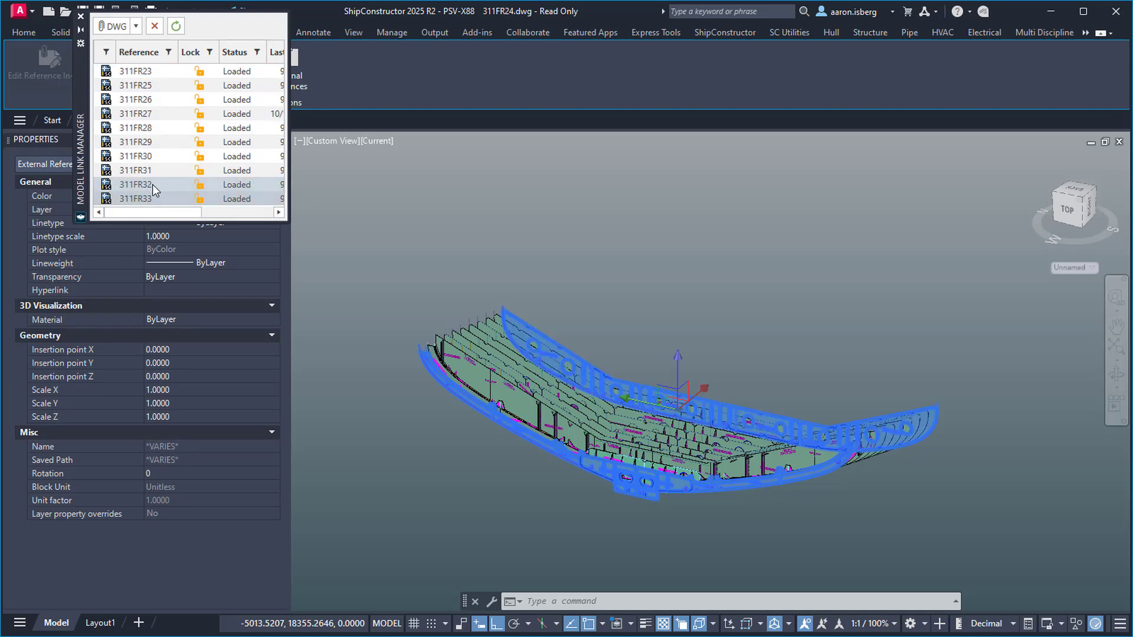
shift+click(142, 71)
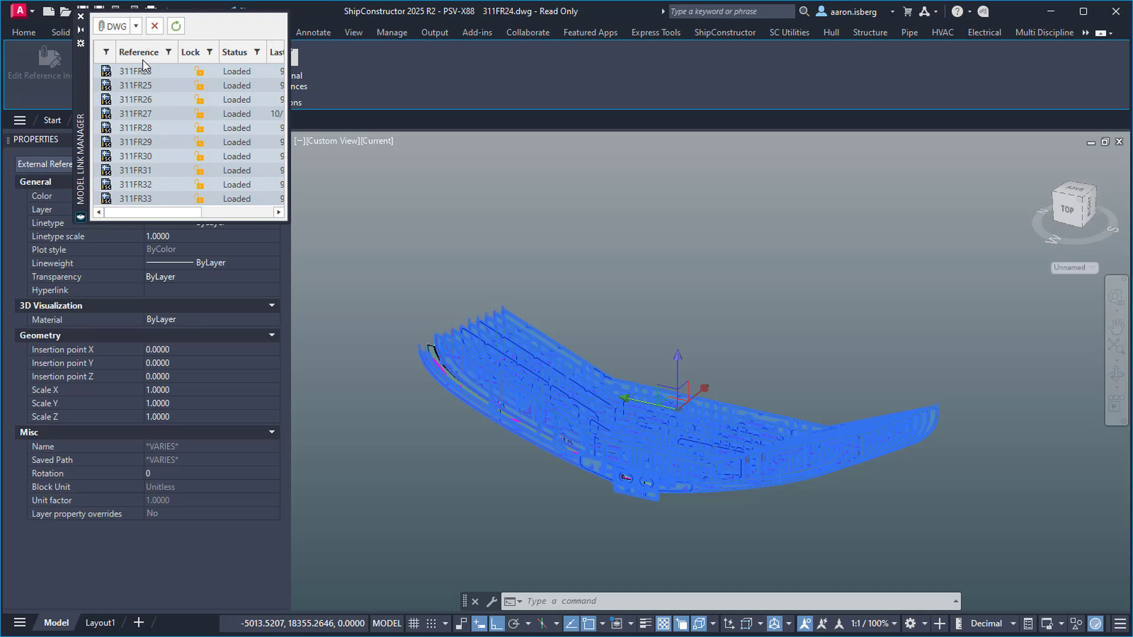
click(155, 26)
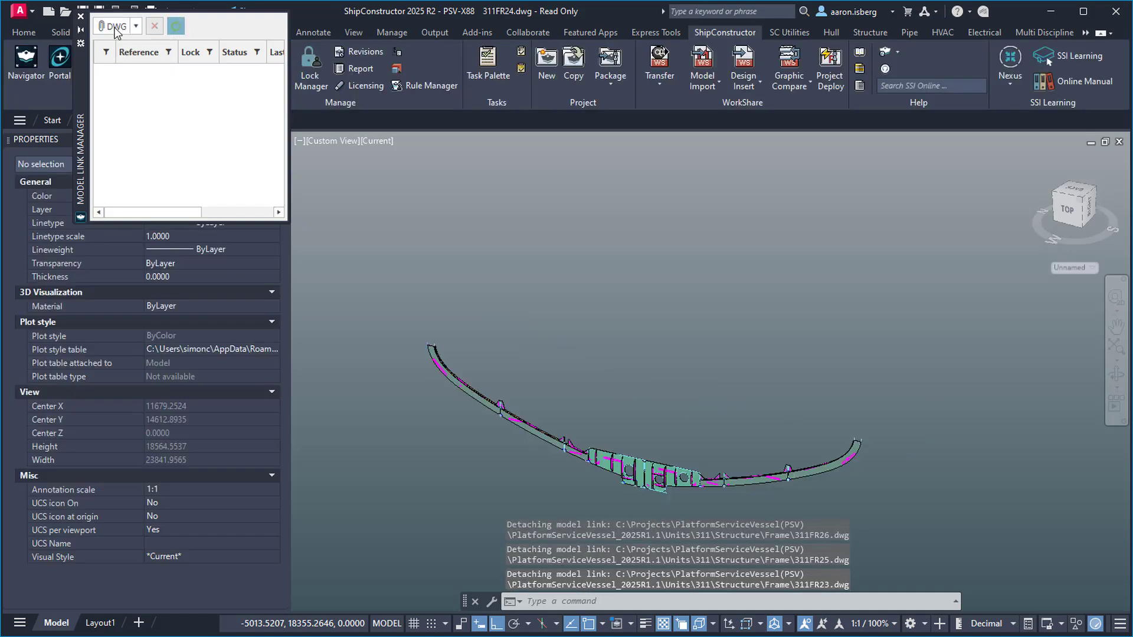
click(82, 17)
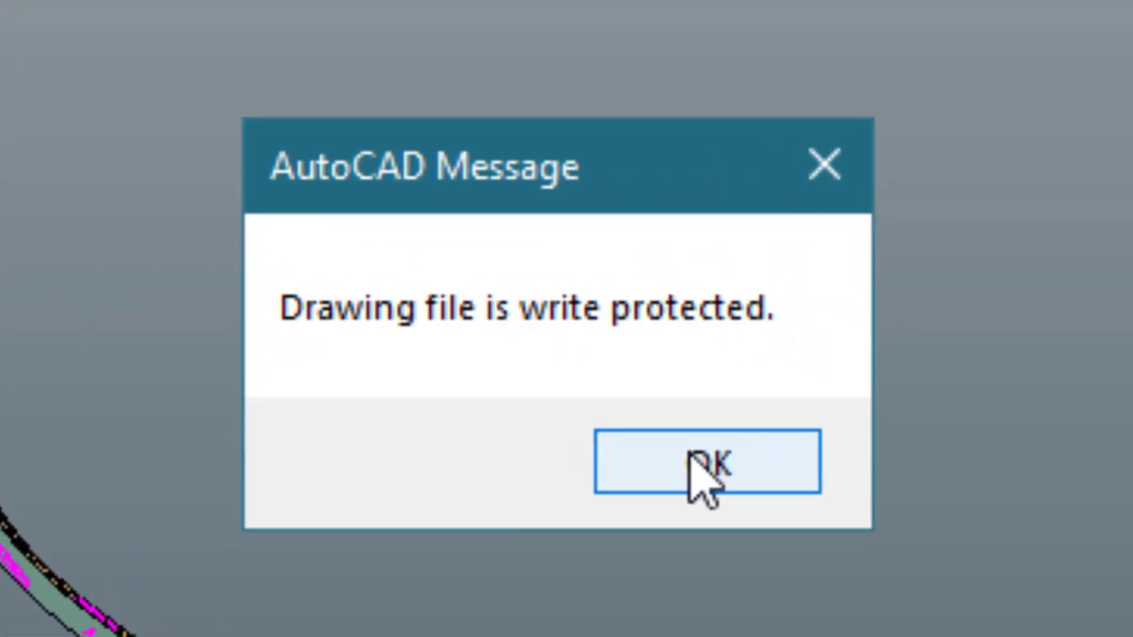
click(689, 454)
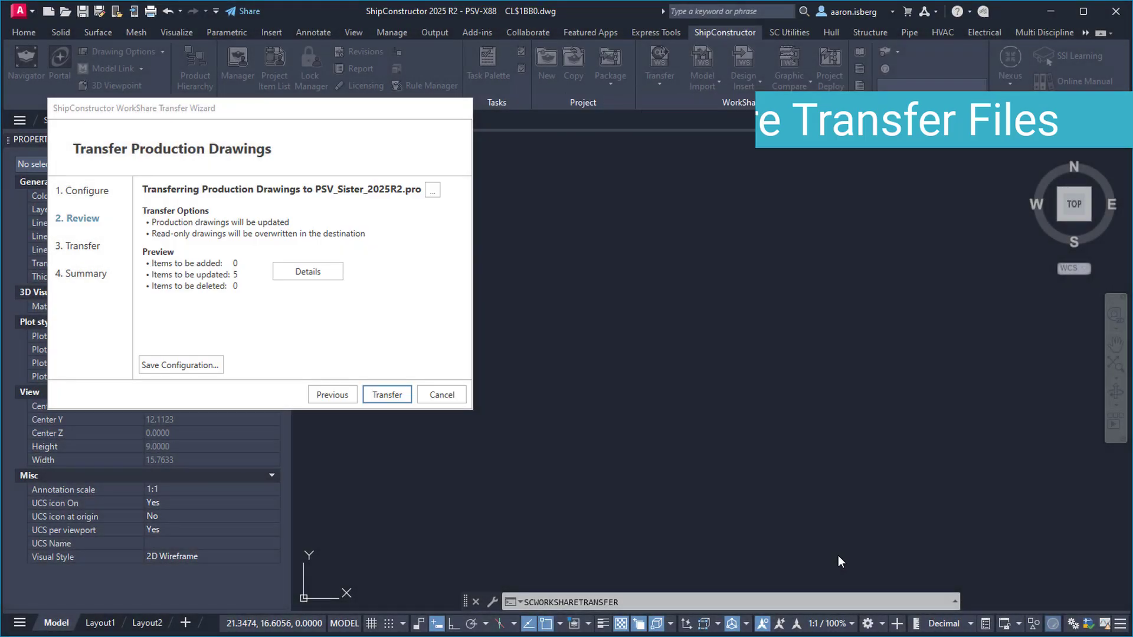
Save the Review page settings as configuration 'Pipe Spools' and transfer the drawings to PSV_Sister_2025R2
click(314, 273)
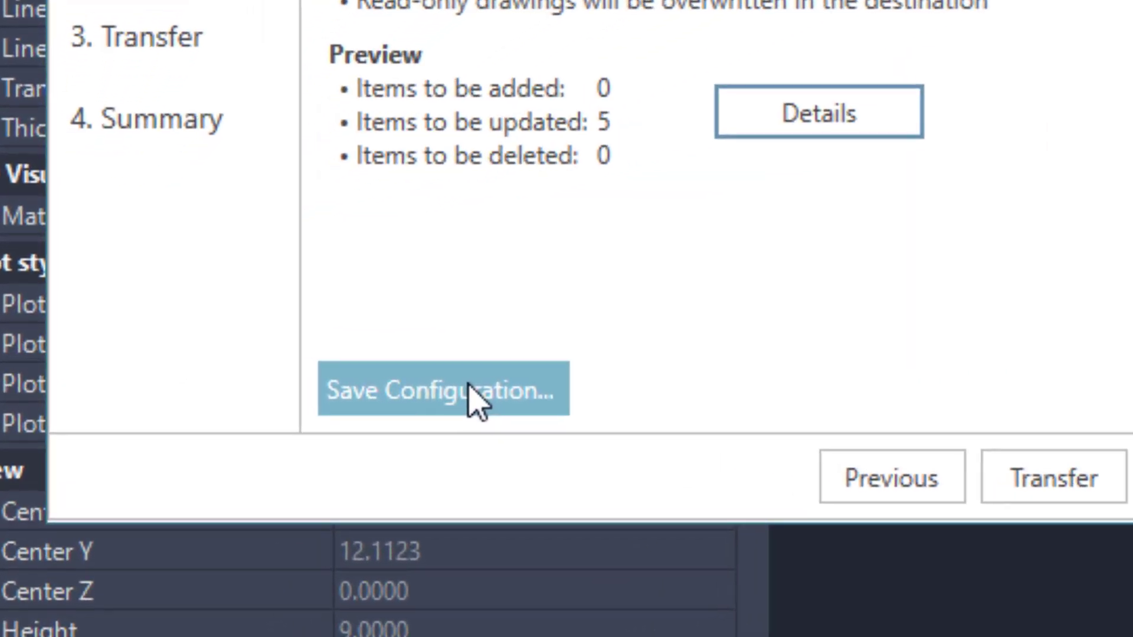
click(471, 388)
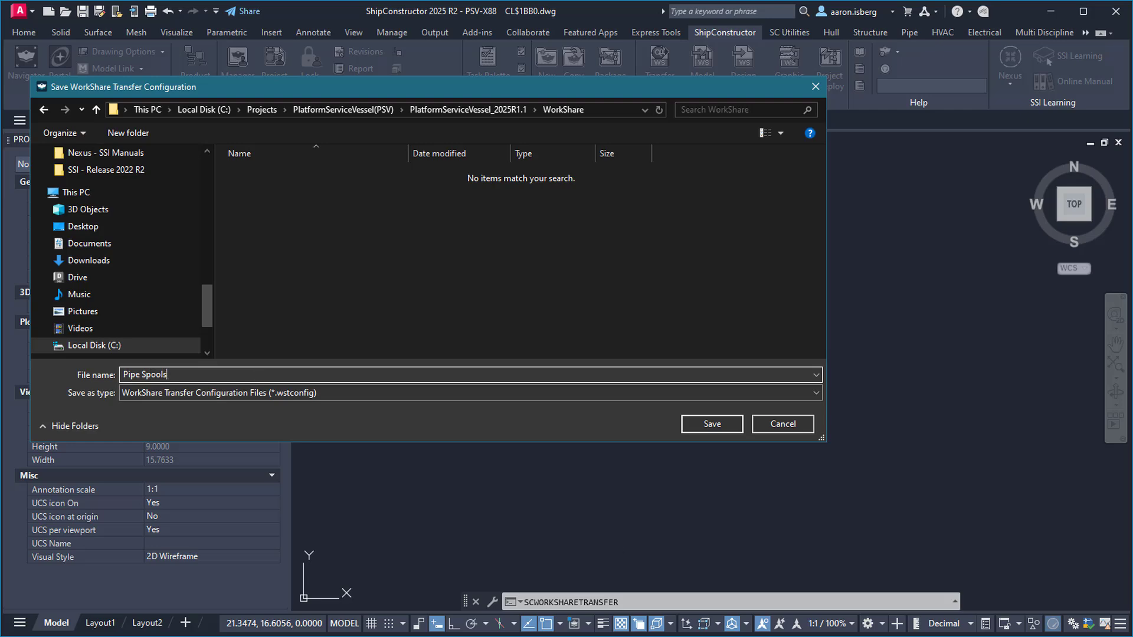
click(687, 424)
click(384, 395)
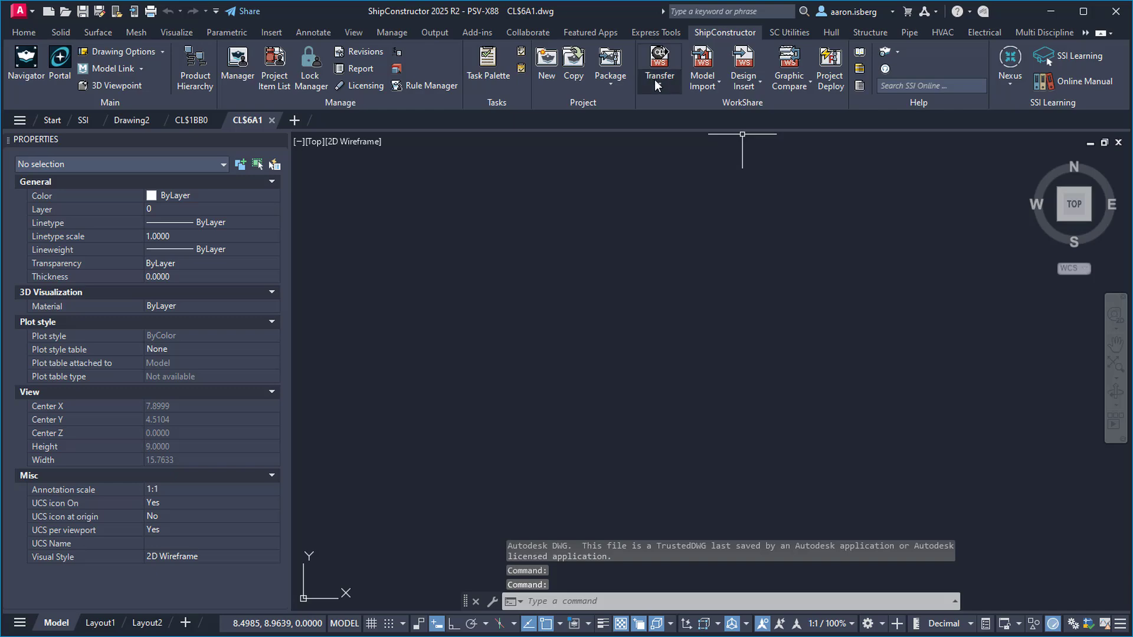
Run Transfer by File with the saved configuration to repeat the production drawing transfer
click(654, 82)
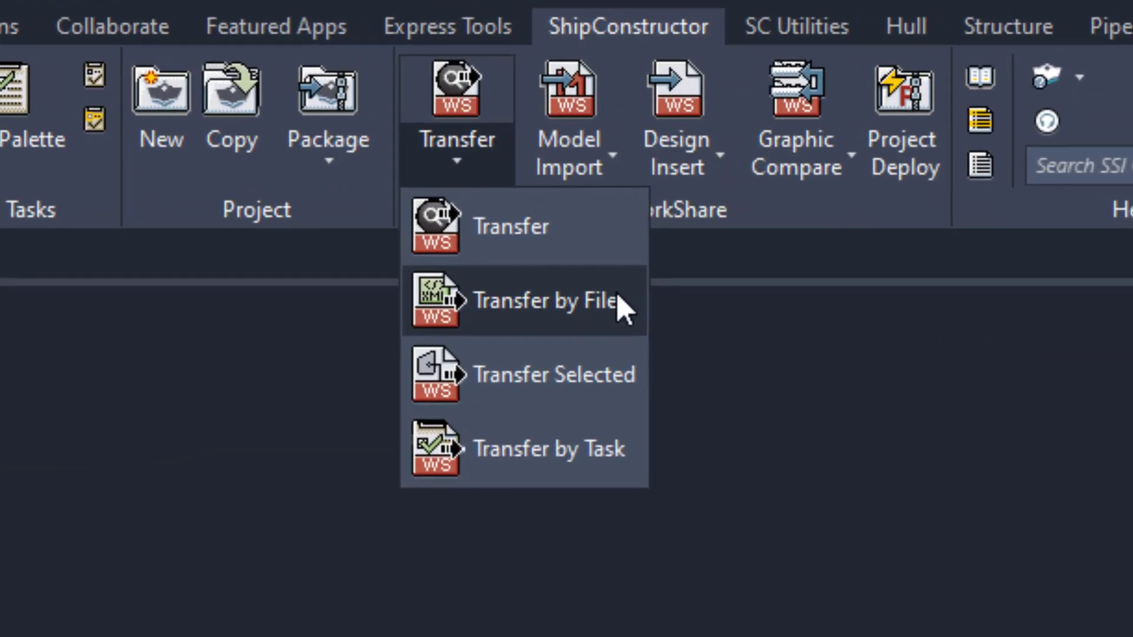
click(620, 307)
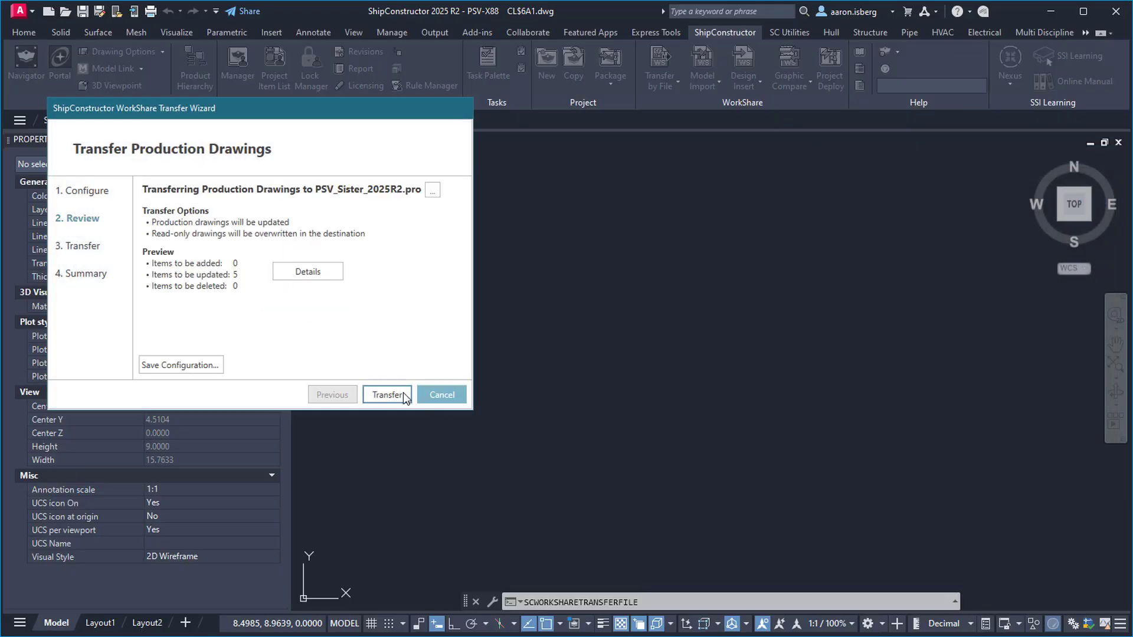
click(403, 392)
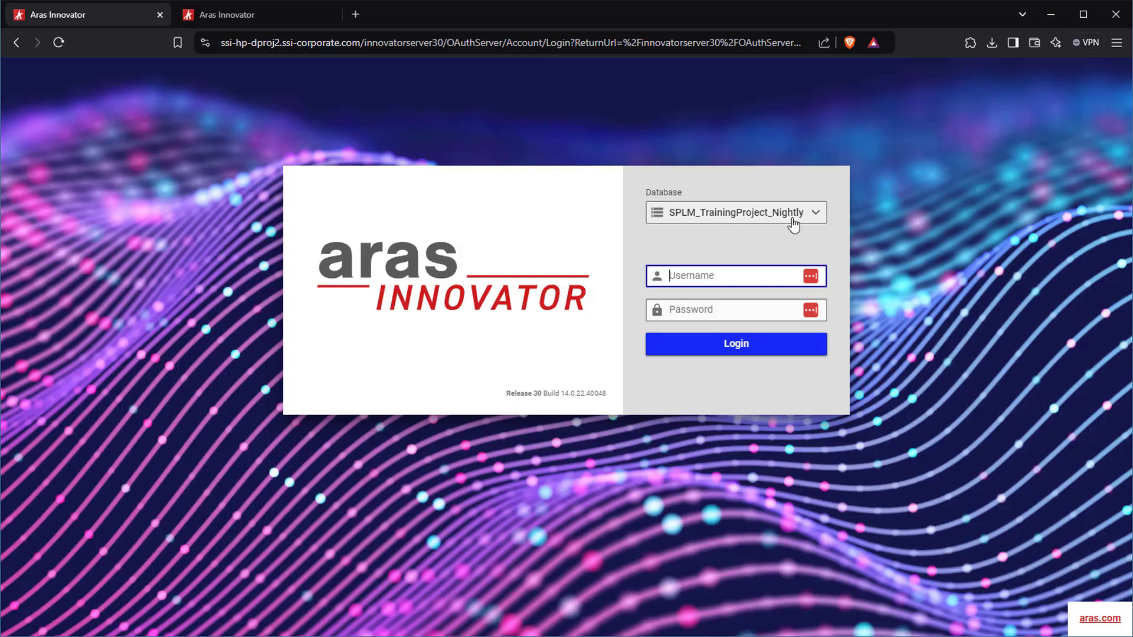
In the Aras client, search Catalog Accessory Packages and open DN100 Flange Connection
click(283, 17)
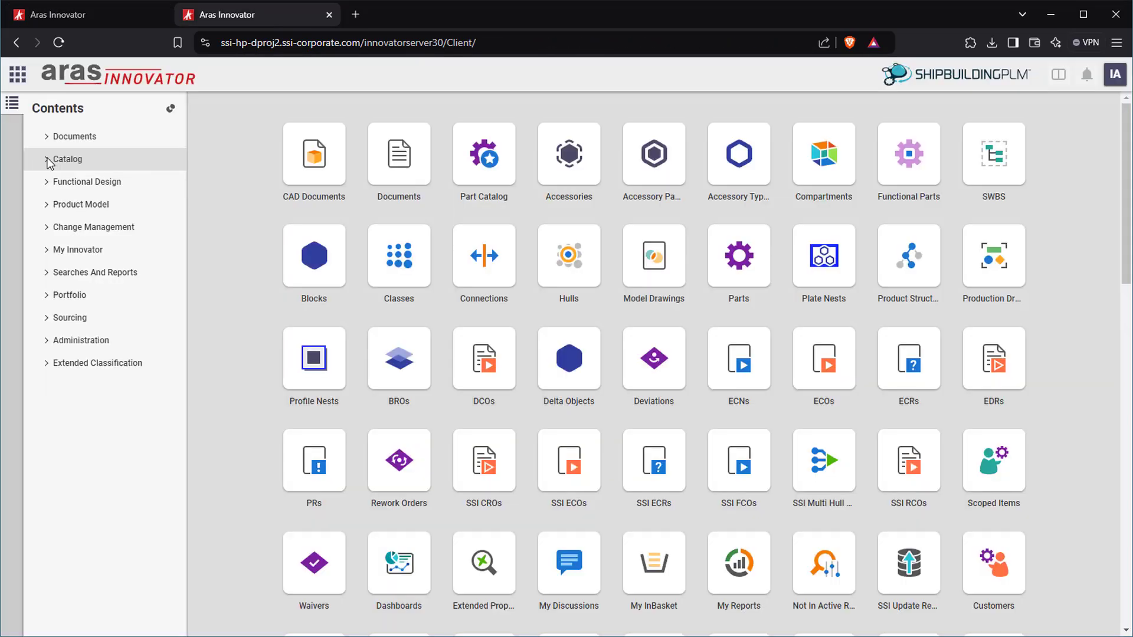
click(47, 159)
click(46, 295)
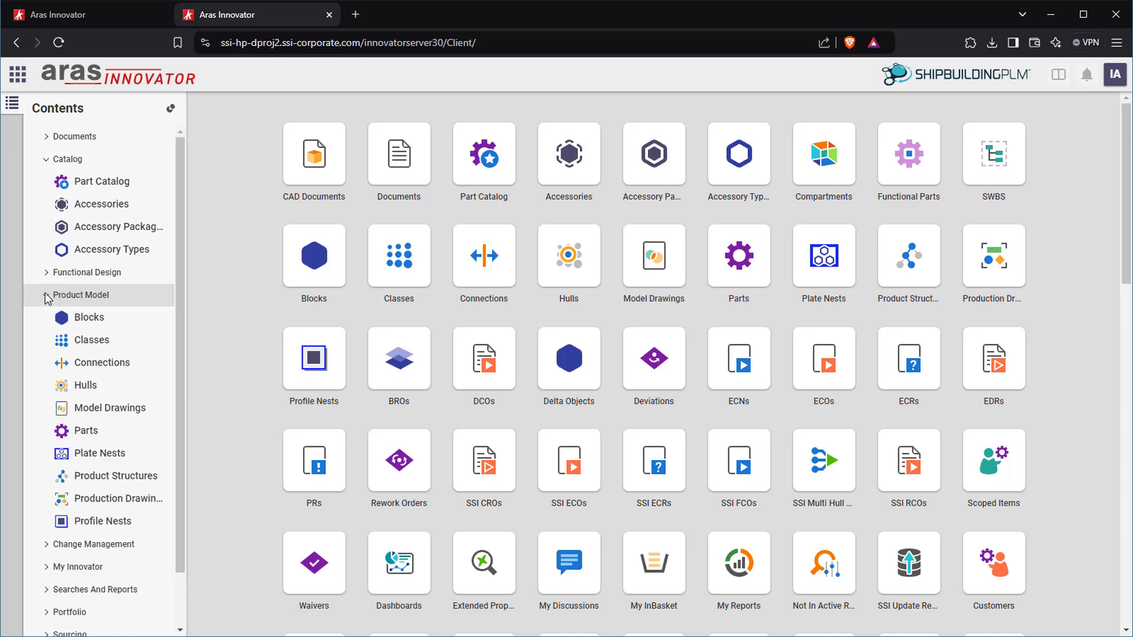
click(107, 228)
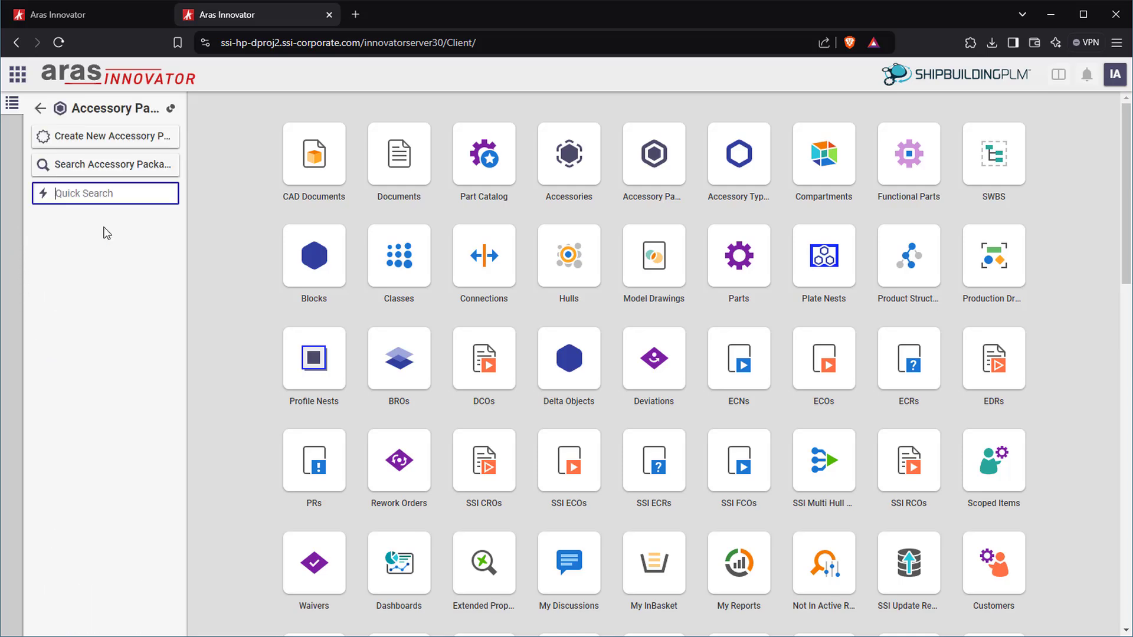
click(87, 170)
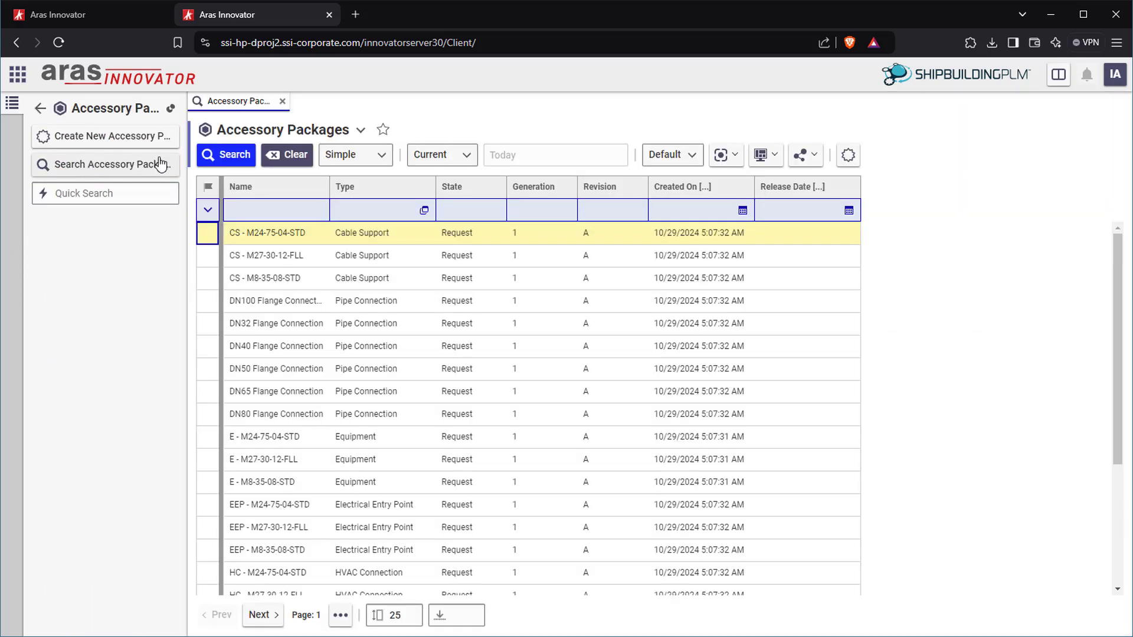
double_click(300, 300)
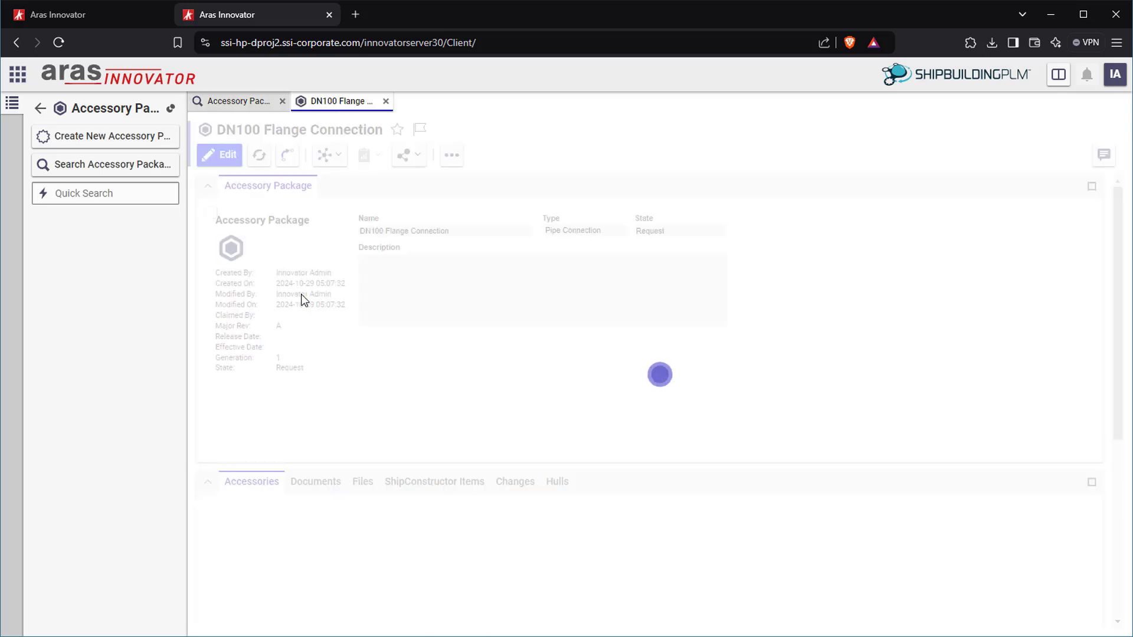
List the ShipConstructor Items that use the DN100 Flange Connection package
scroll(311, 284, down, 2)
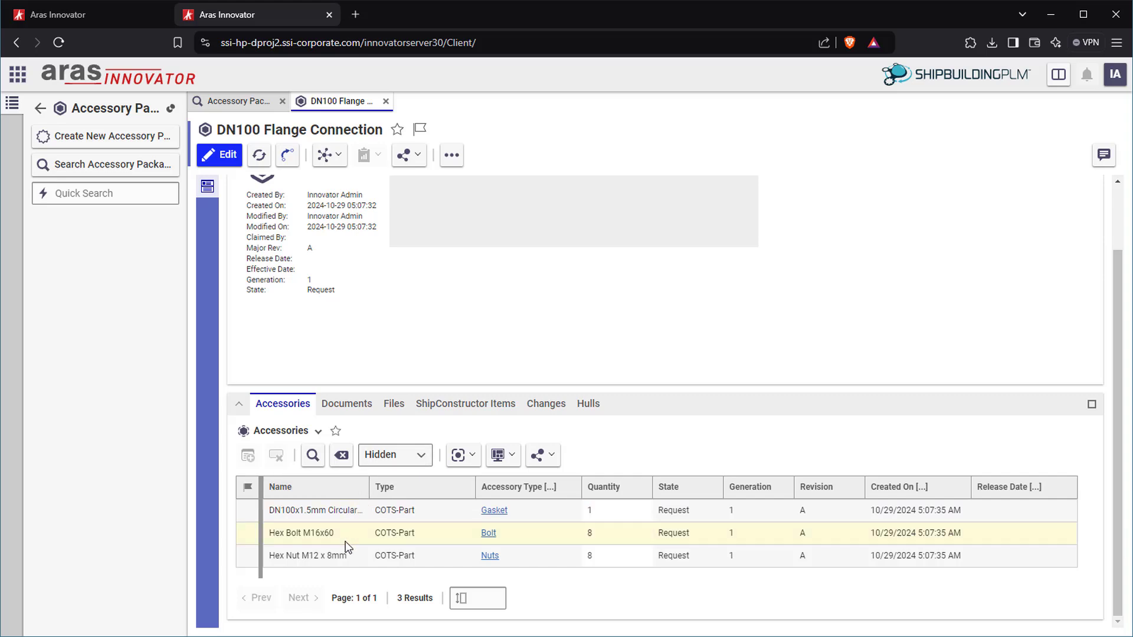
click(466, 403)
scroll(480, 388, down, 1)
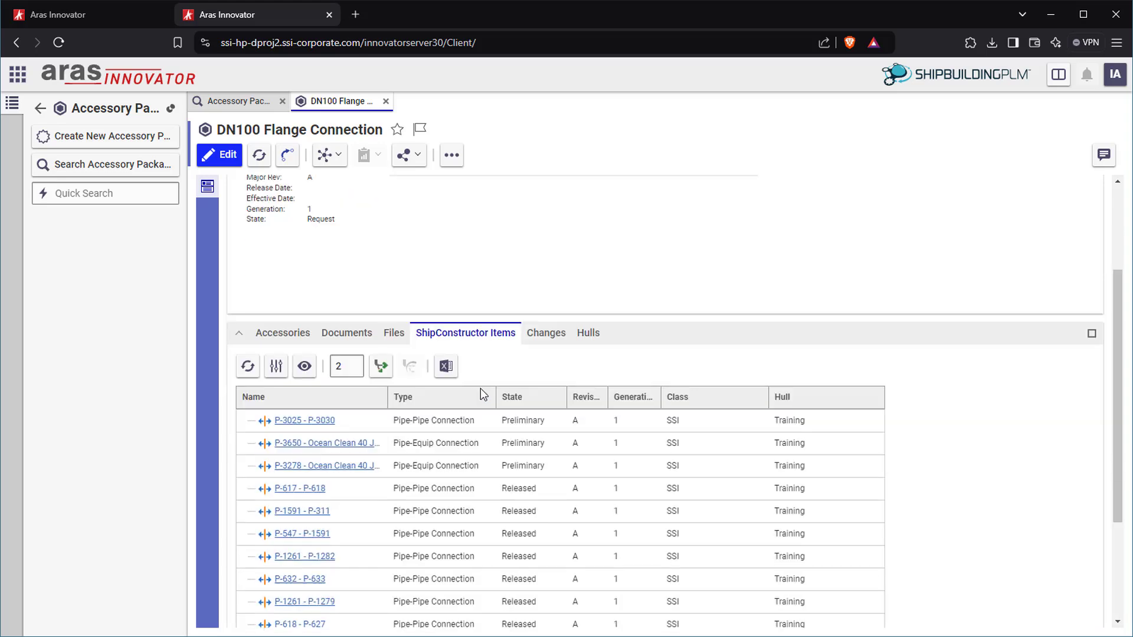
scroll(480, 388, down, 1)
Open the P-3025 - P-3030 connection item and compare it with the pipe connection in the model
click(302, 350)
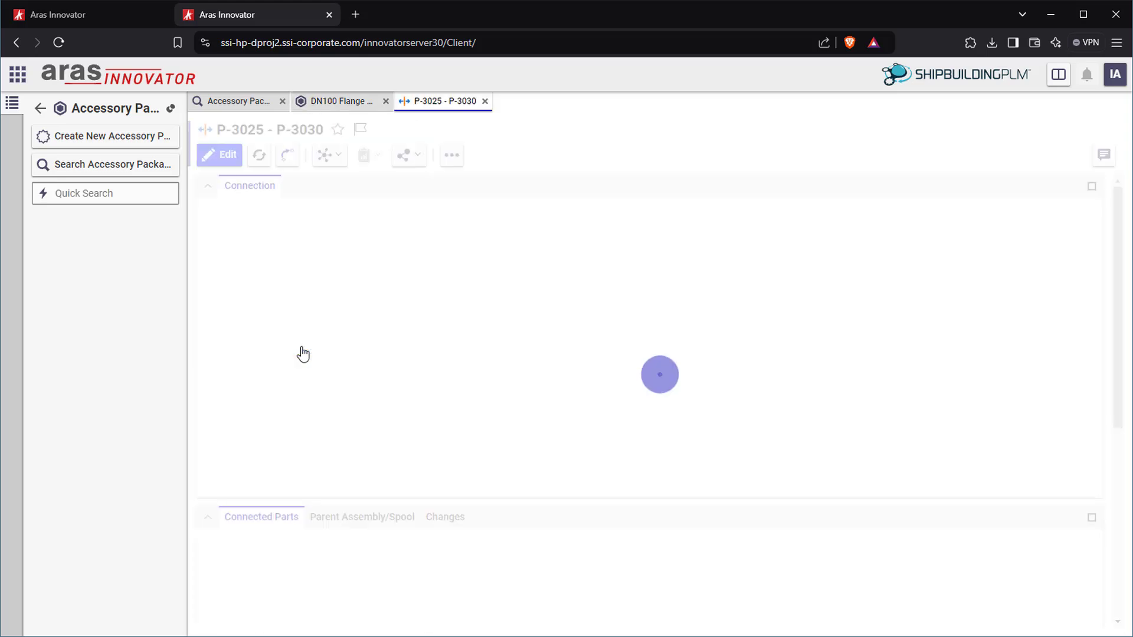
scroll(720, 348, down, 1)
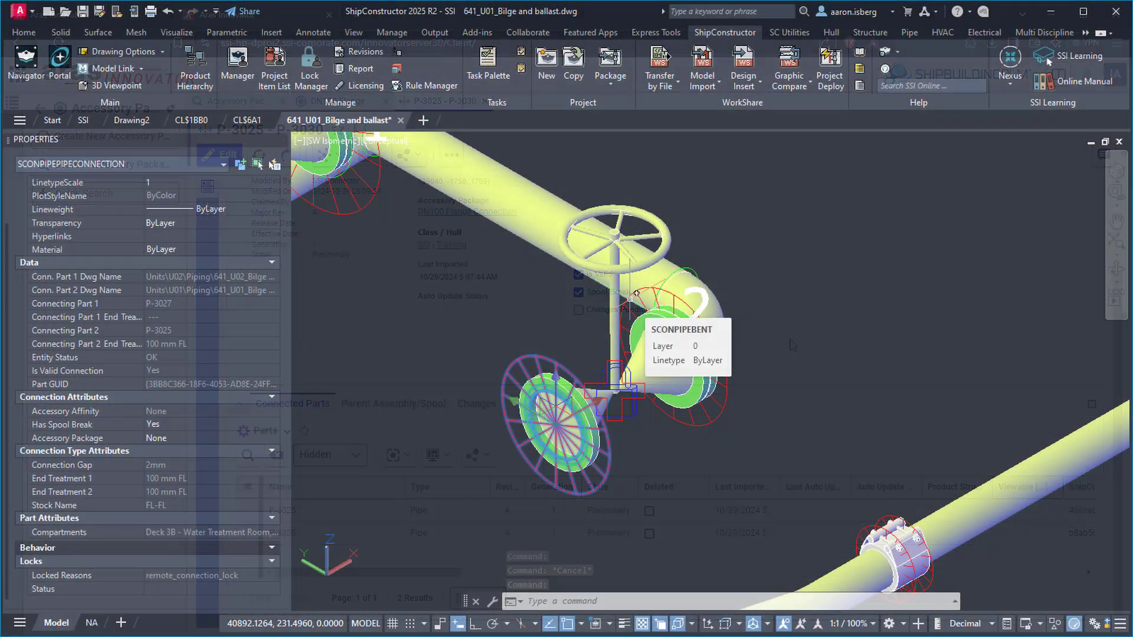
key(Escape)
click(626, 300)
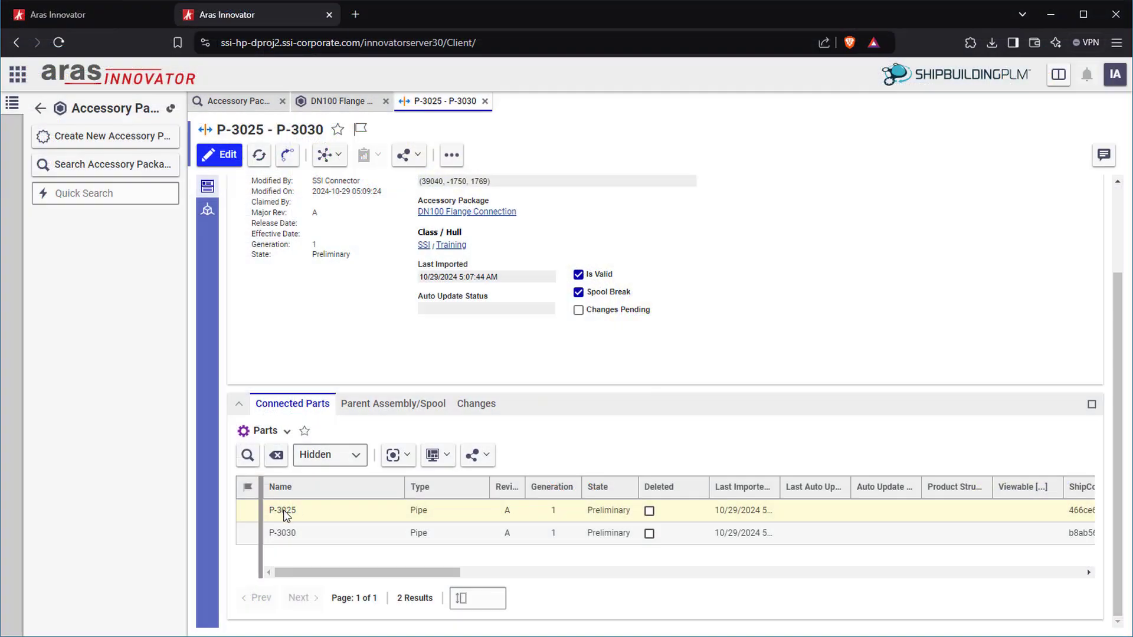
Open part P-3025, then view the U01 block and the U01 assembly BOM structure
double_click(283, 510)
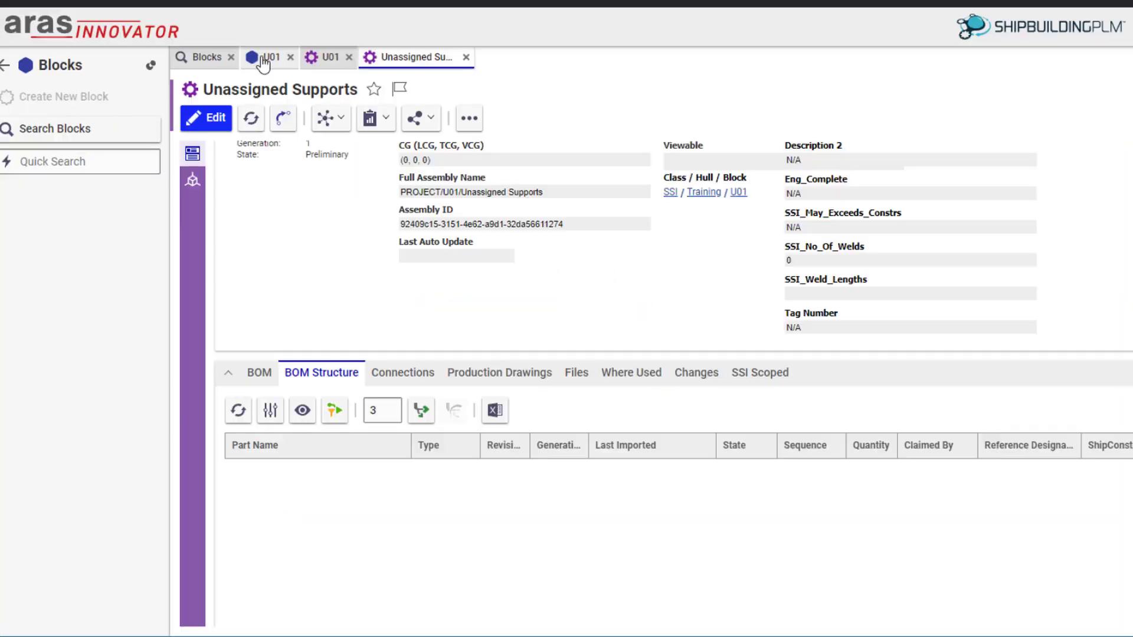
click(265, 61)
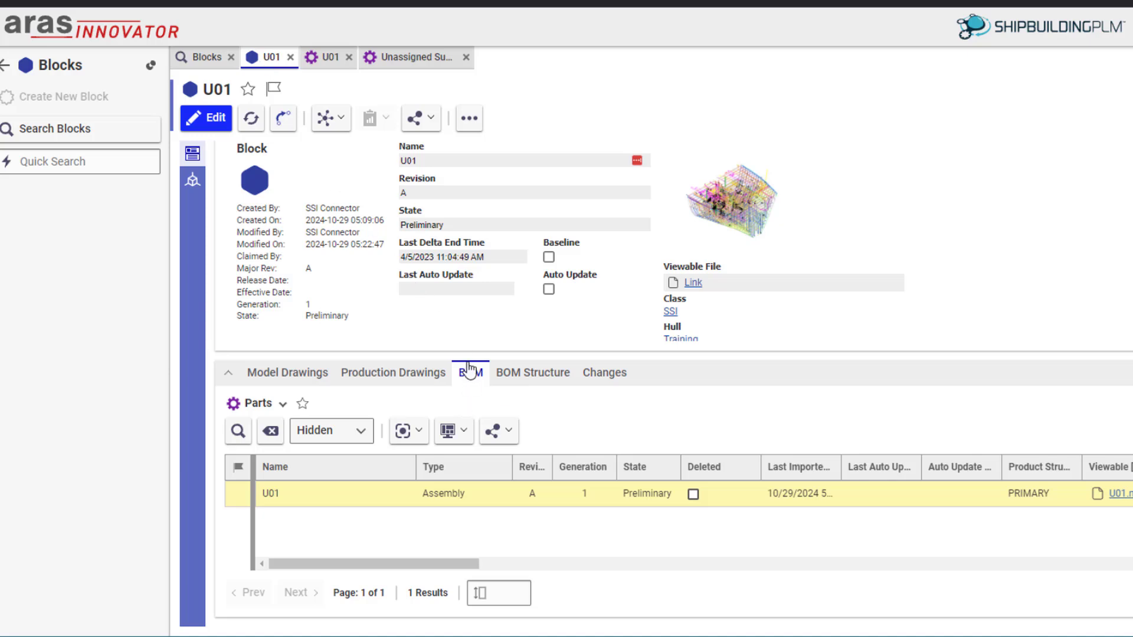
click(331, 59)
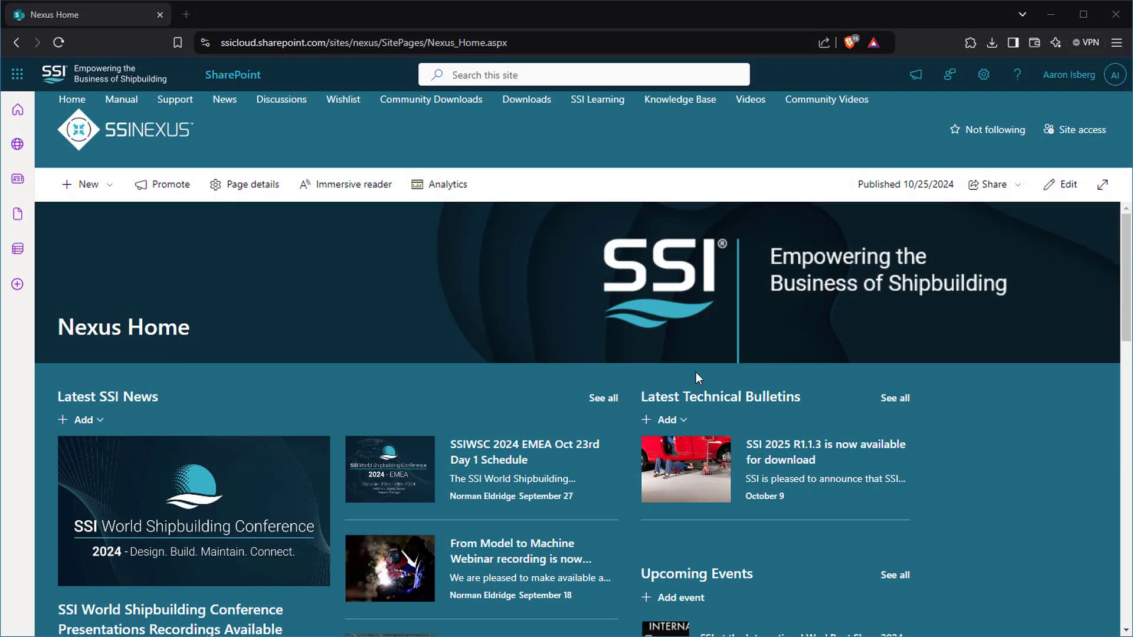
From the Nexus Home page's Community Links, go to Upgrade Navigator and scroll to its version selectors
scroll(501, 372, down, 8)
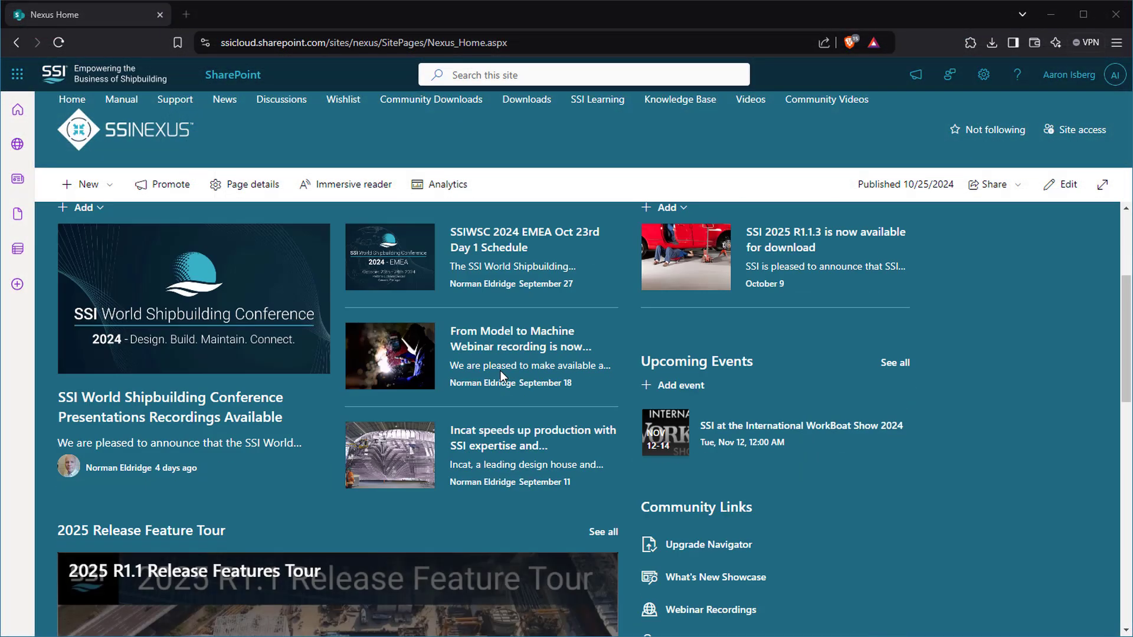
scroll(500, 371, up, 7)
scroll(500, 371, down, 2)
click(702, 545)
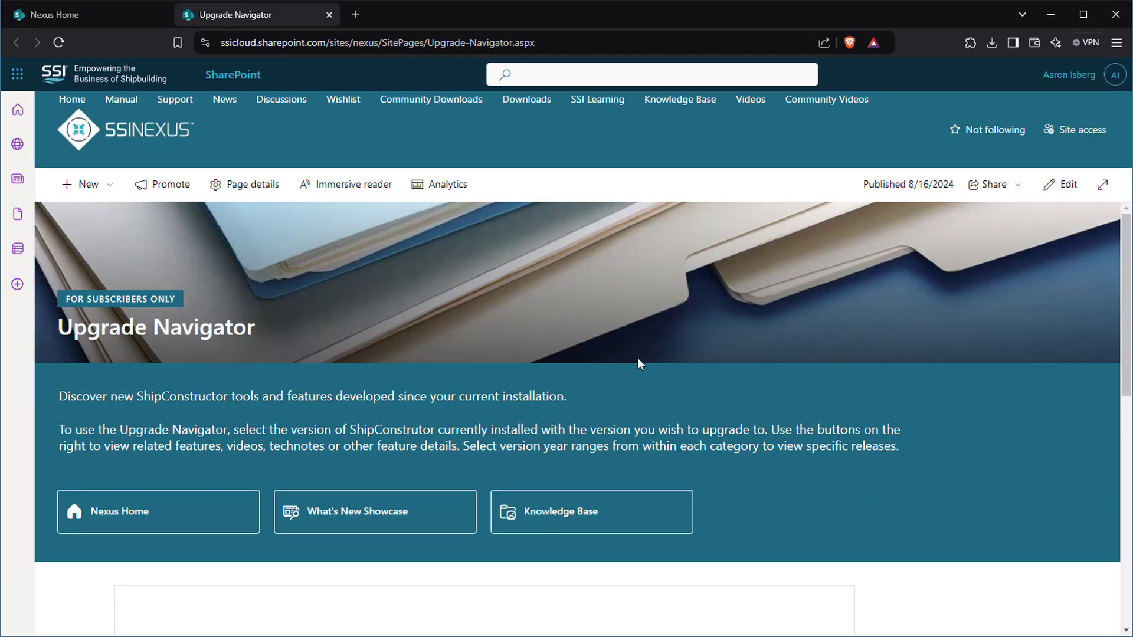
scroll(638, 363, down, 7)
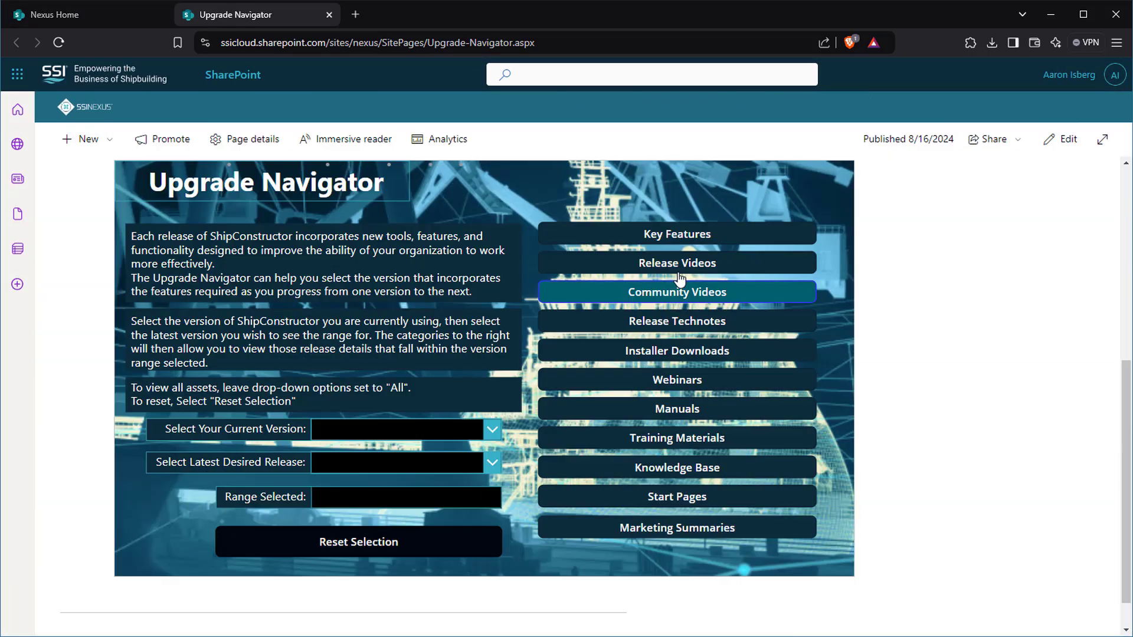